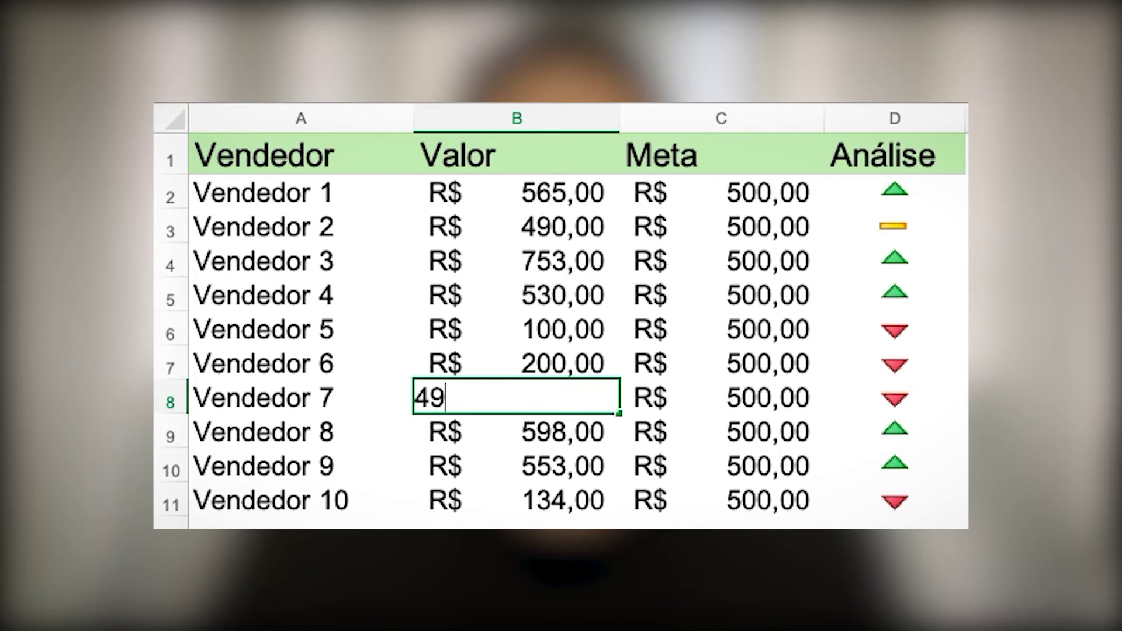
key("Return")
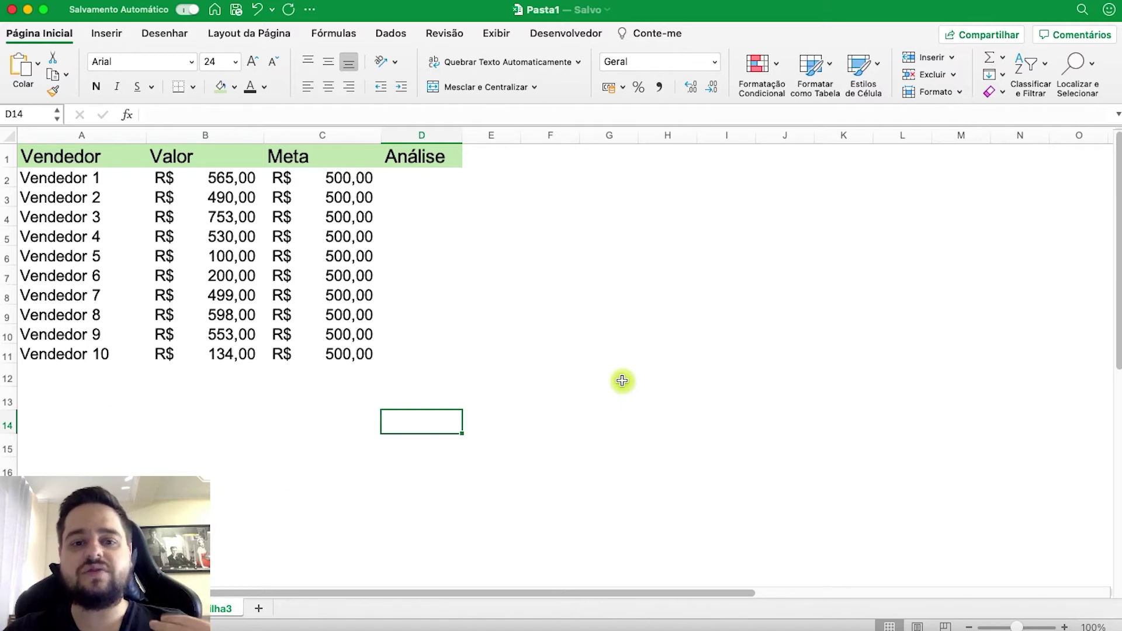
left_click(758, 79)
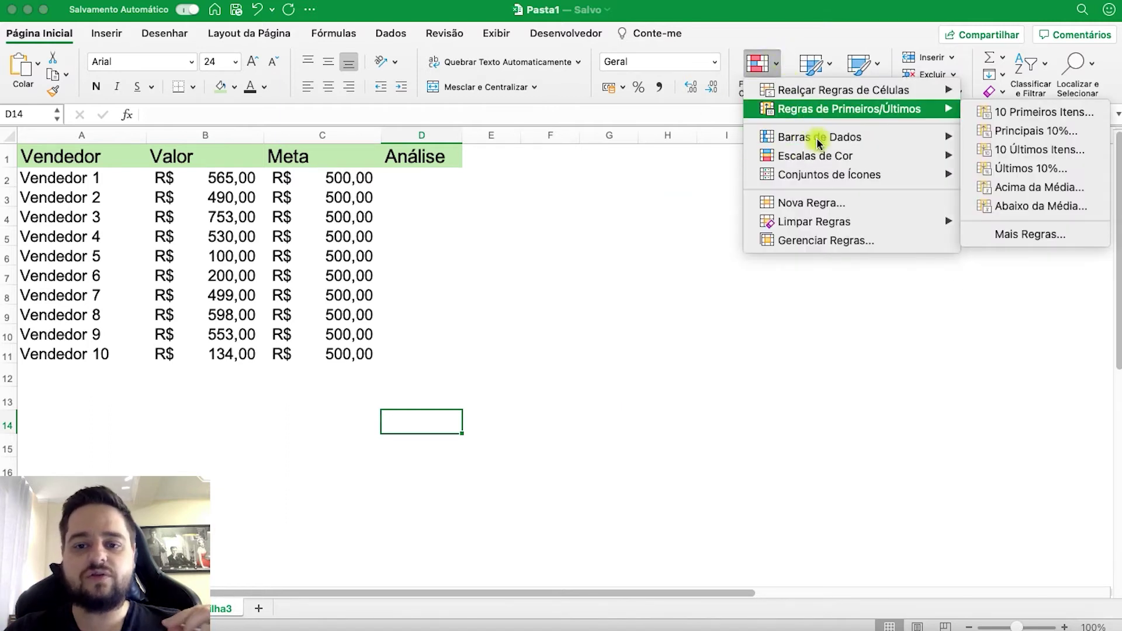
mouse_move(825, 175)
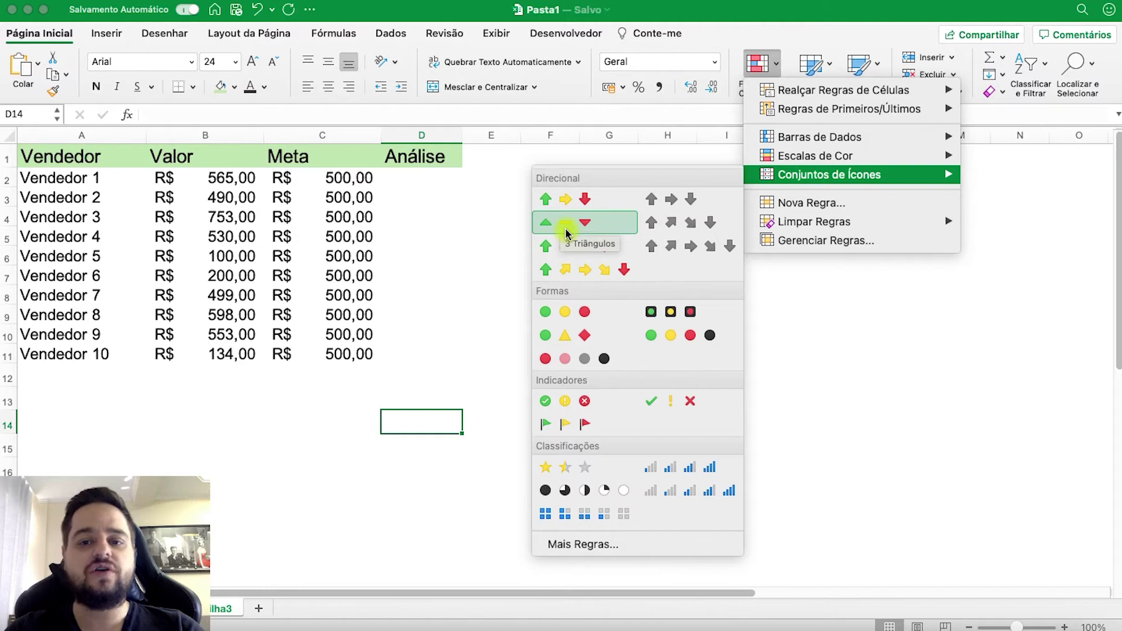
left_click(450, 368)
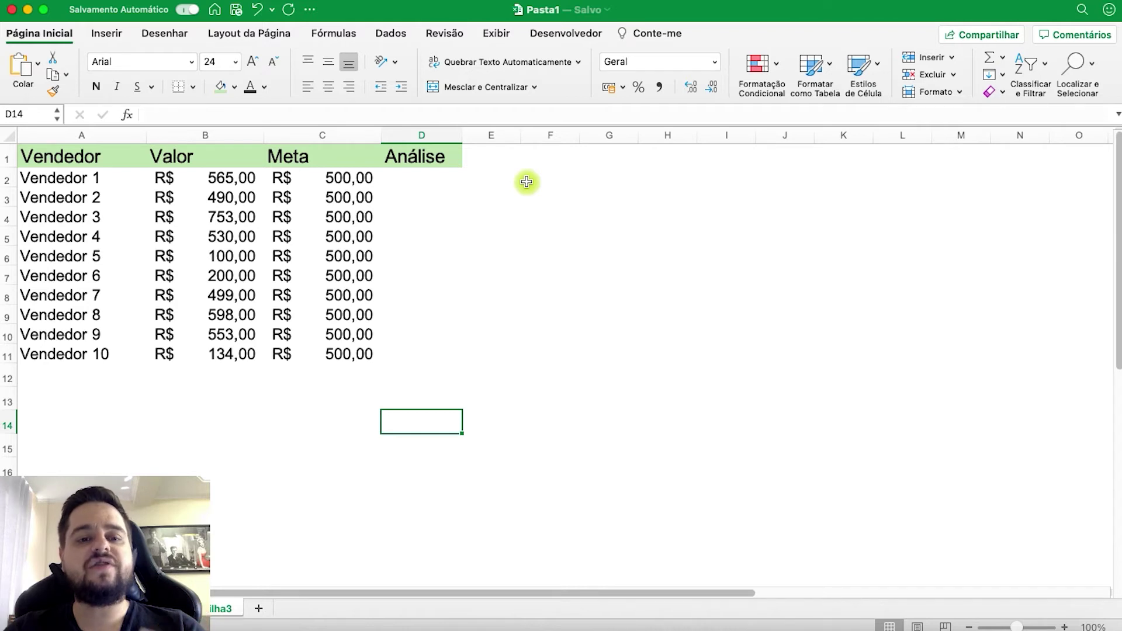
Enter the formula =SE(B2>C2;2;0) in cell D2 and fill it down the Análise column to D11
left_click(415, 181)
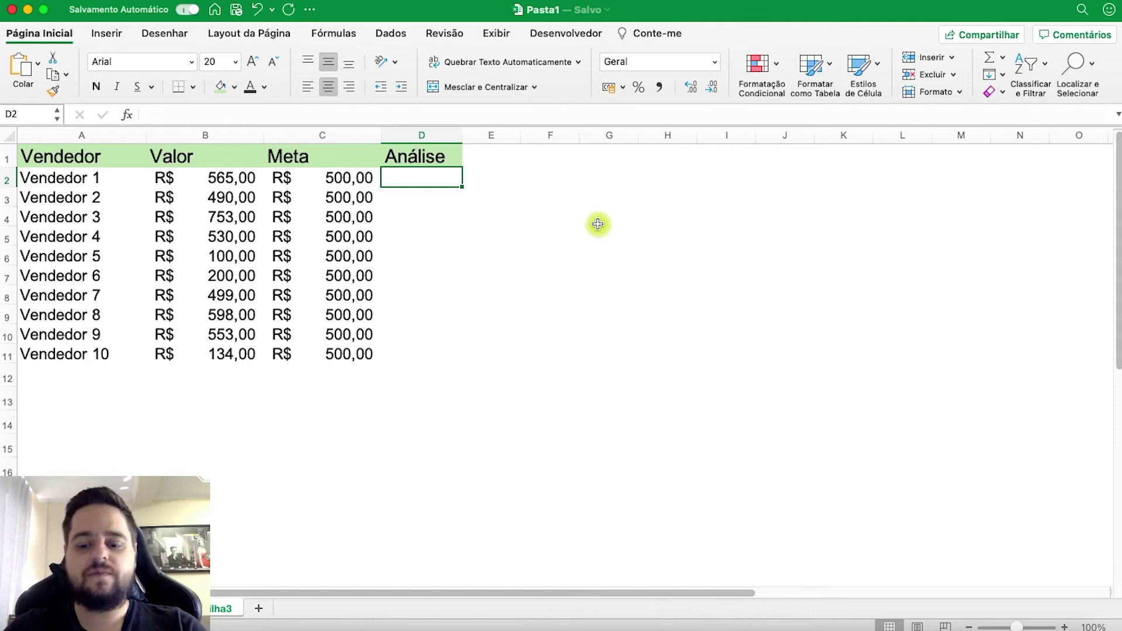
type("=se(")
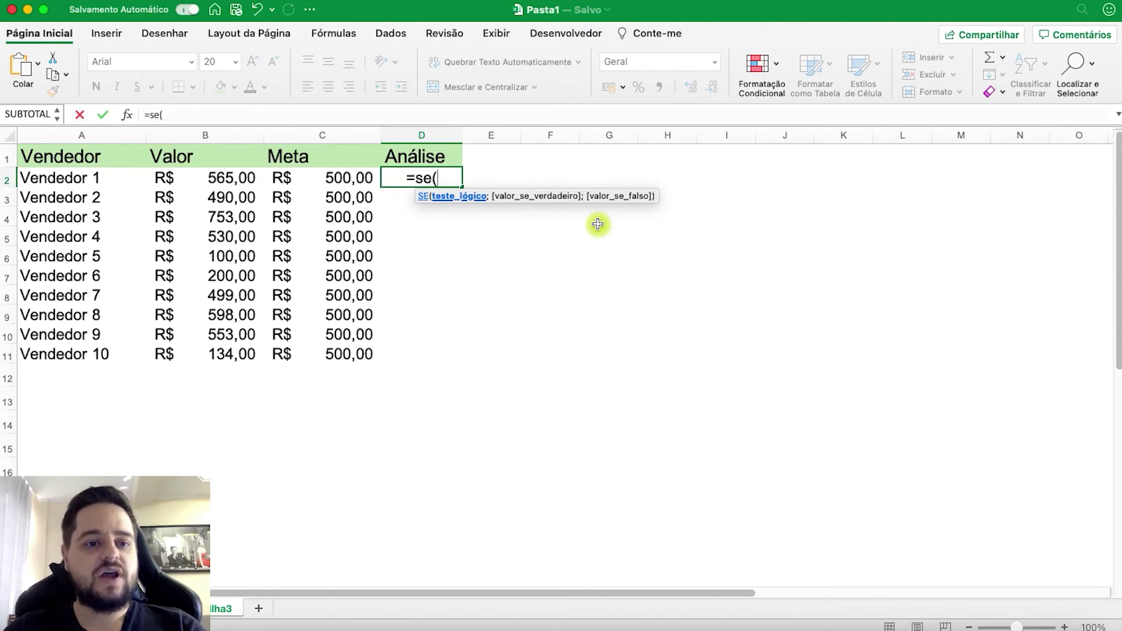
left_click(203, 178)
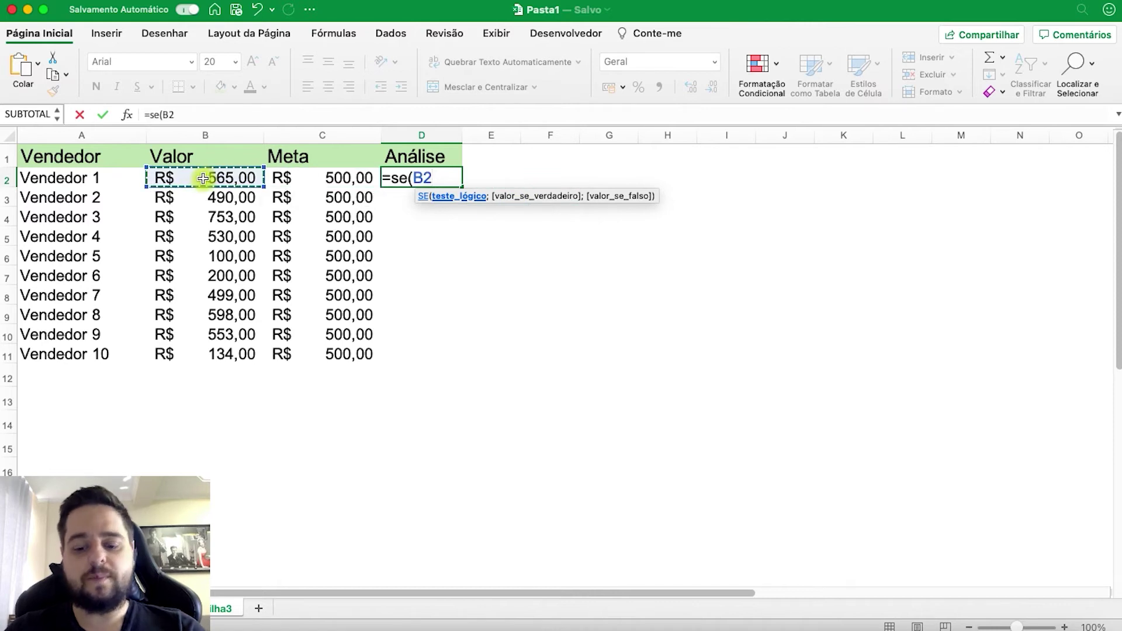
type(">")
left_click(343, 178)
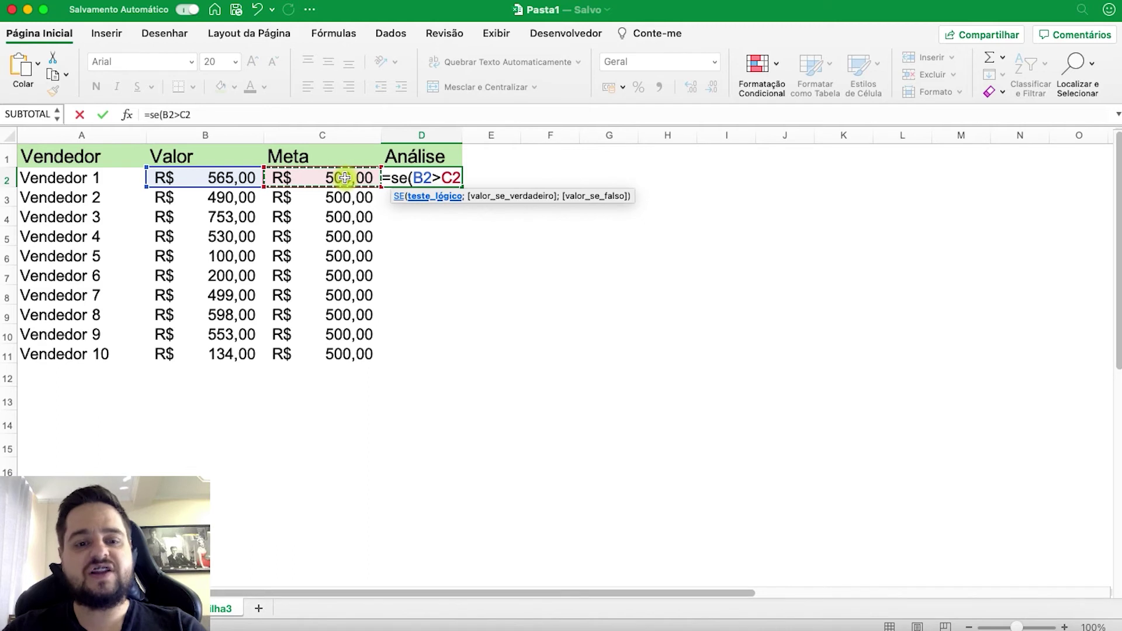
type(";2")
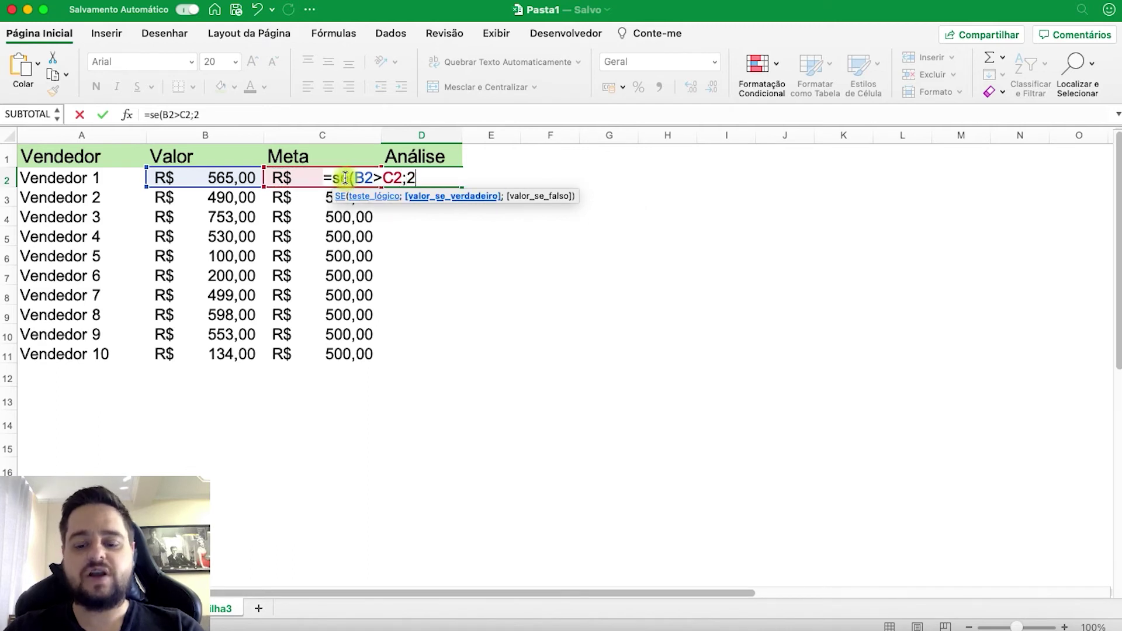
type(";0")
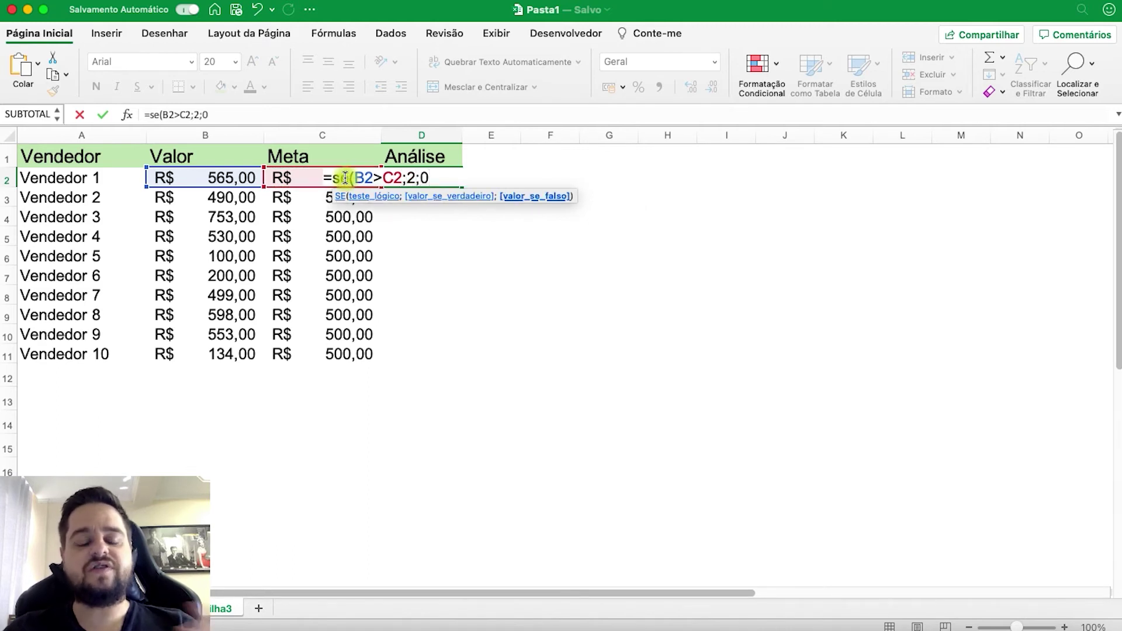
type(")")
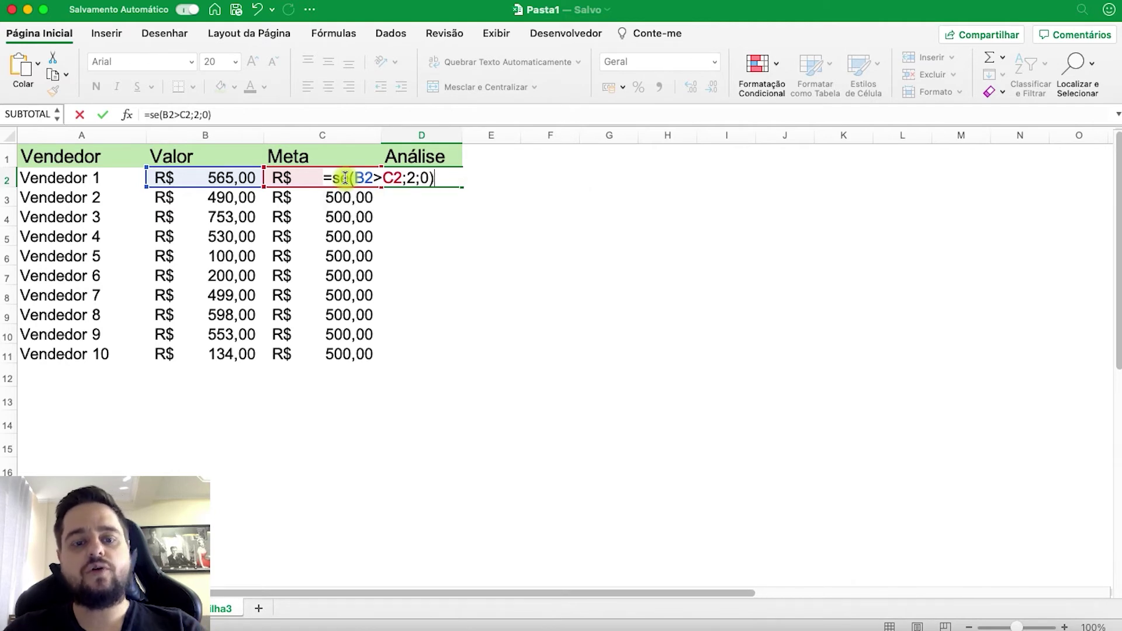
key("Return")
left_click(448, 182)
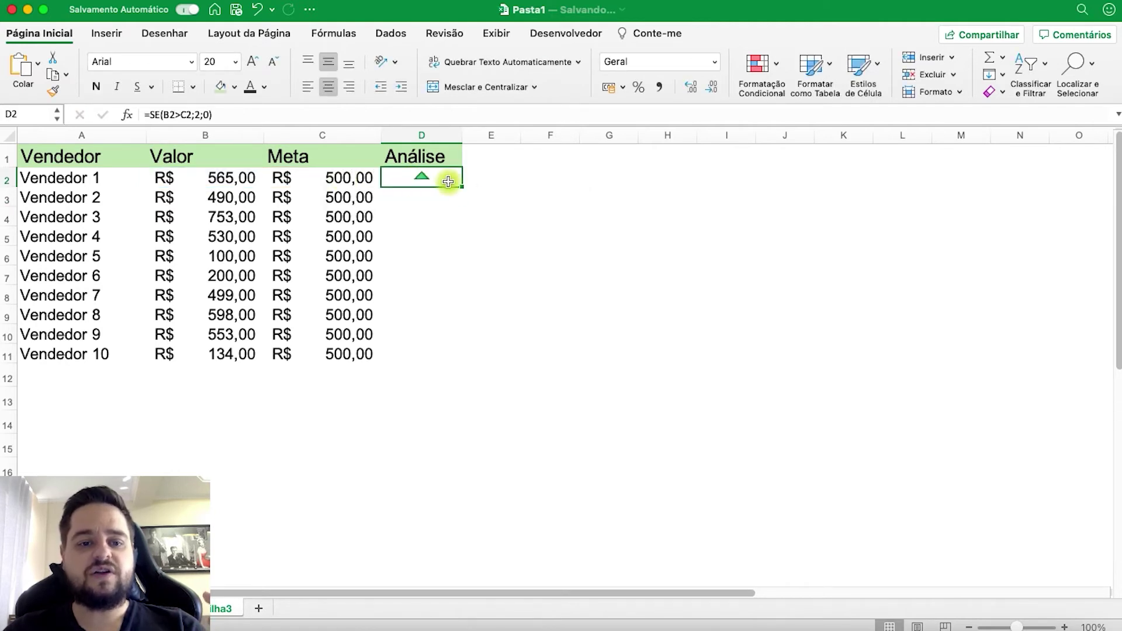
mouse_move(459, 185)
left_mouse_down()
mouse_move(447, 360)
mouse_move(431, 178)
mouse_move(437, 358)
left_mouse_up()
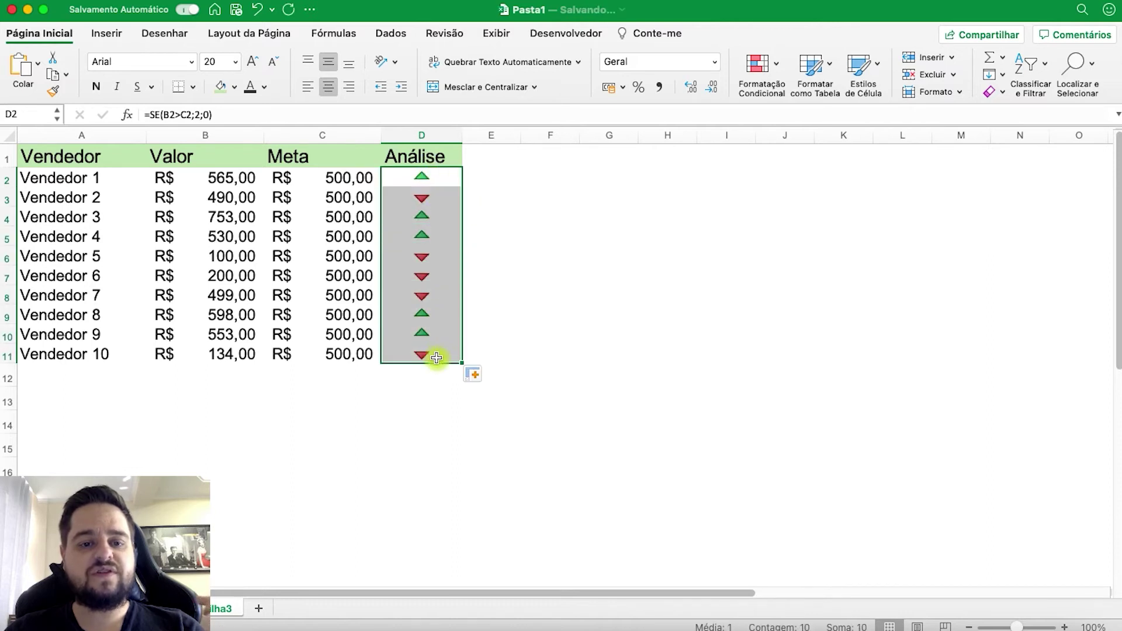
Extend the formula in D2 with a nested condition so it reads =SE(B2>C2;2;SE(B2>C2-(C2*5%);1;0))
left_click(425, 176)
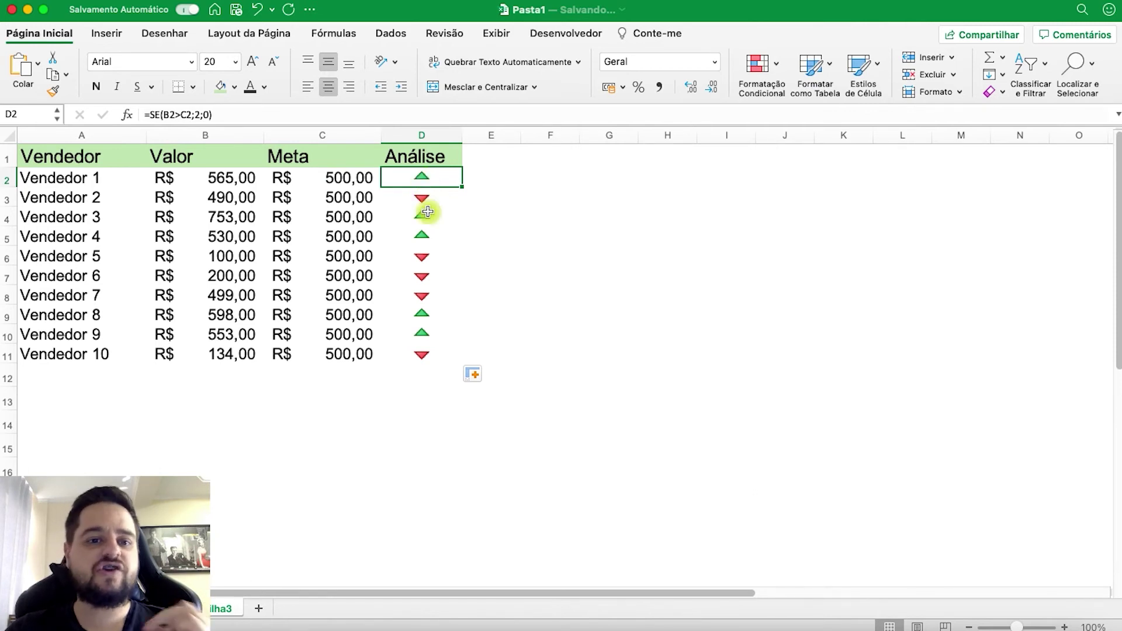
left_click(206, 115)
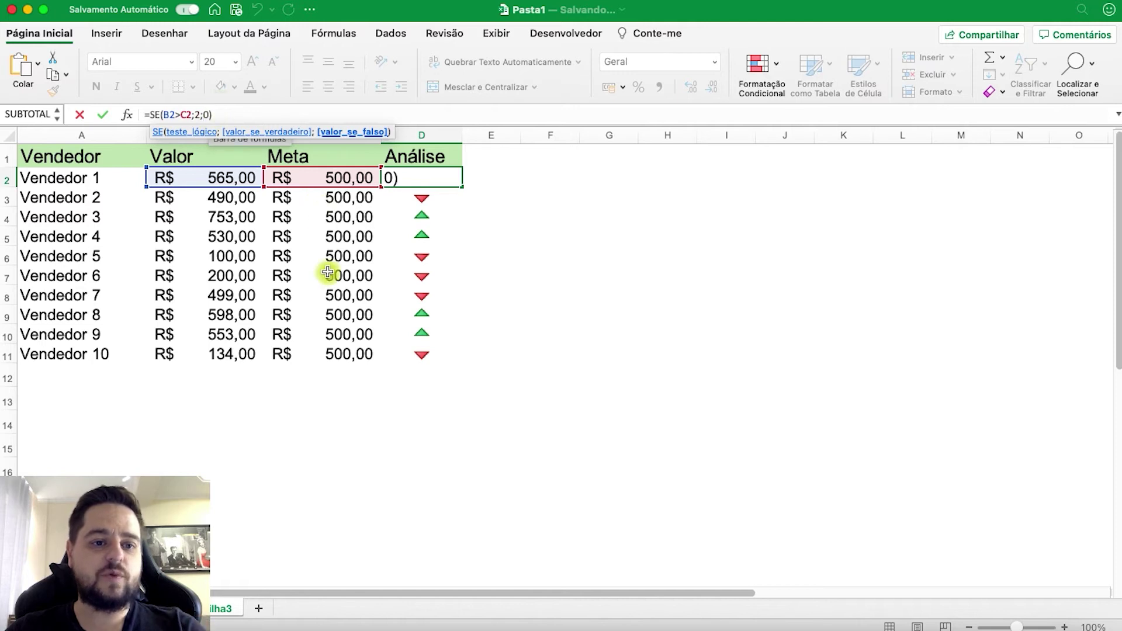
type("se(")
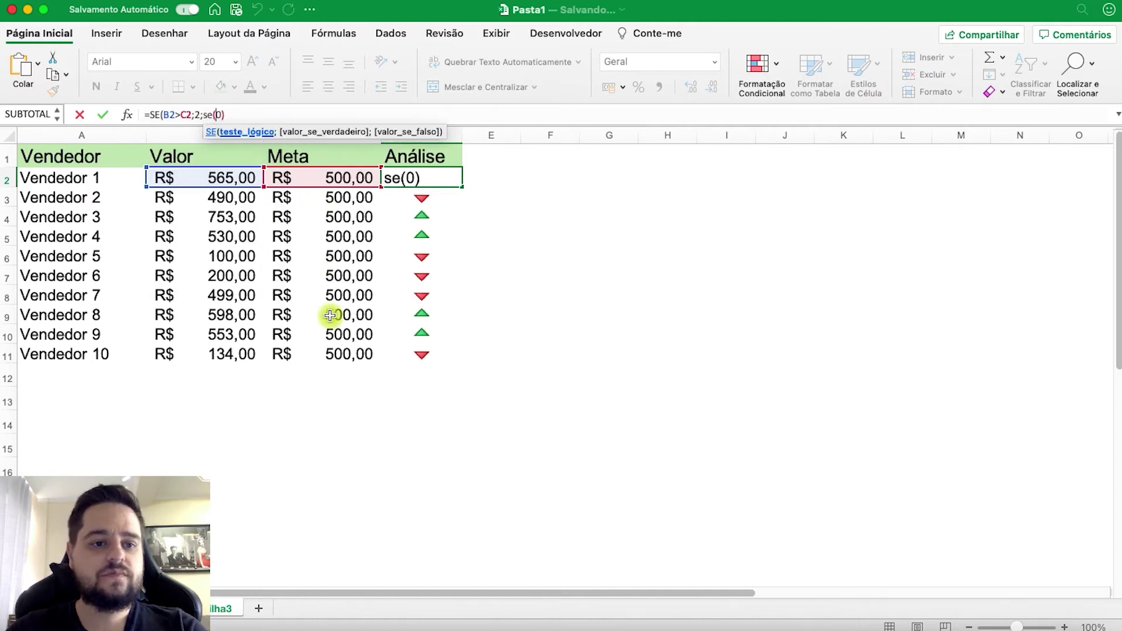
left_click(200, 182)
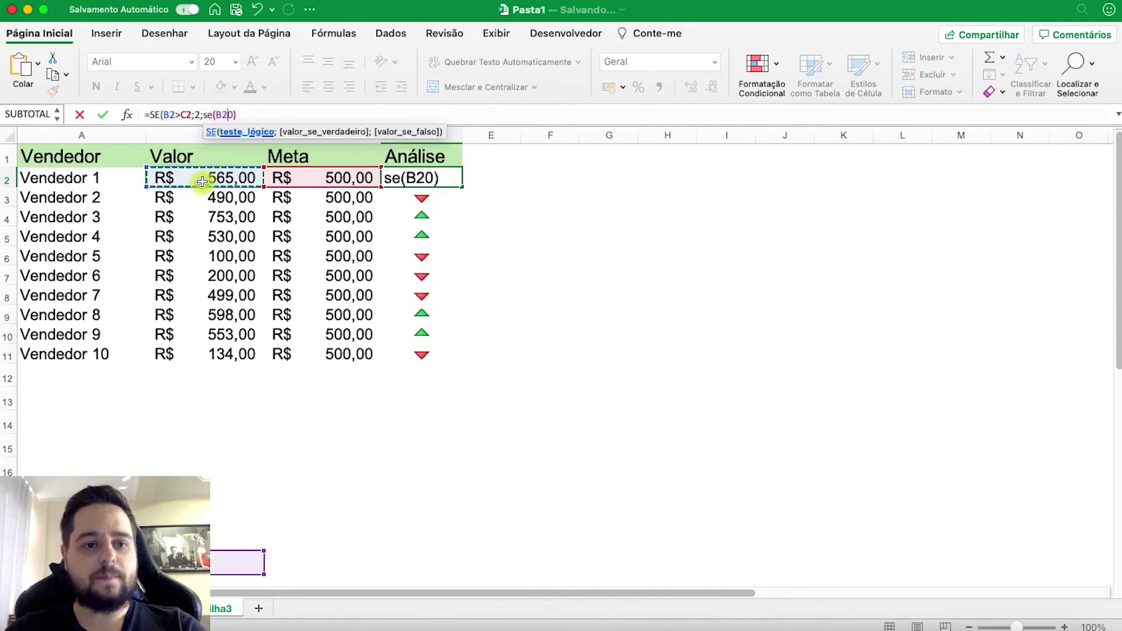
type(">")
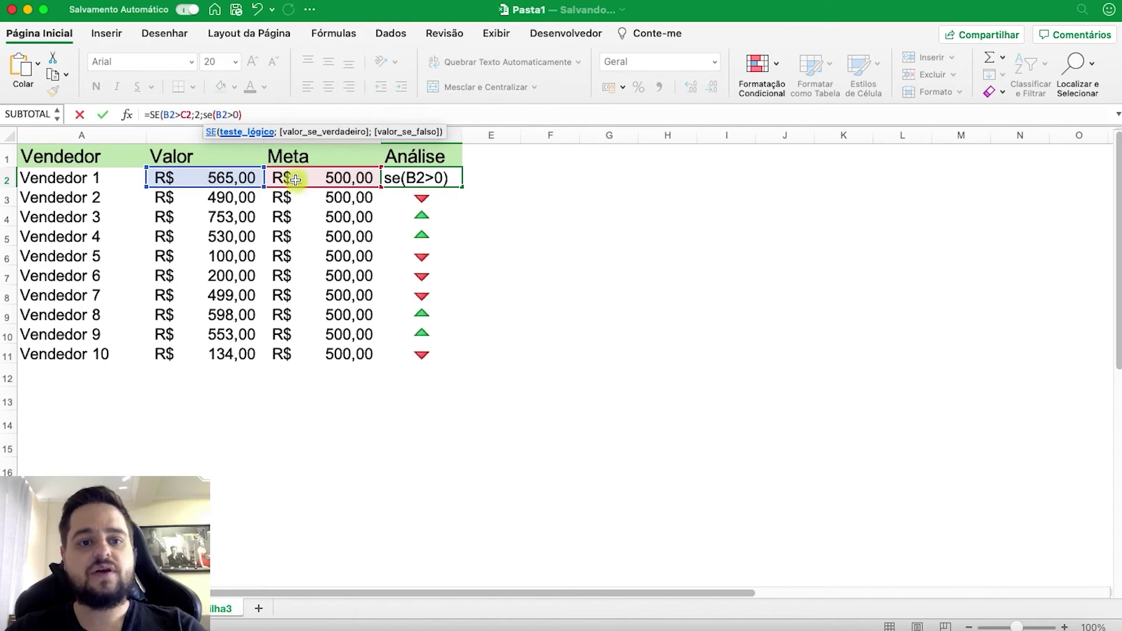
left_click(338, 178)
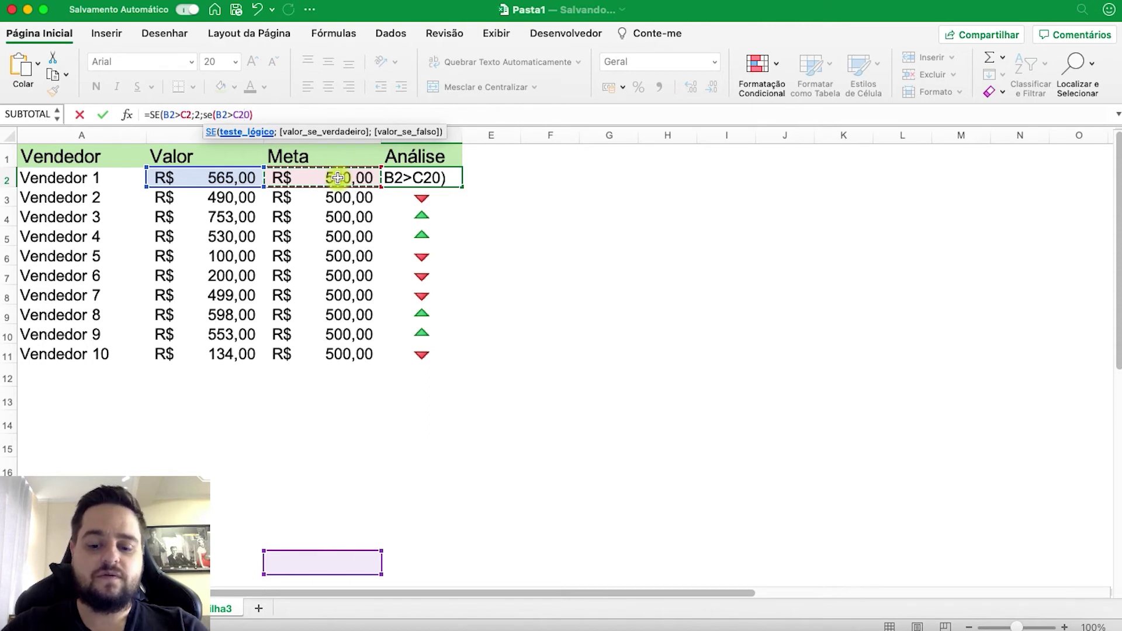
type("-(")
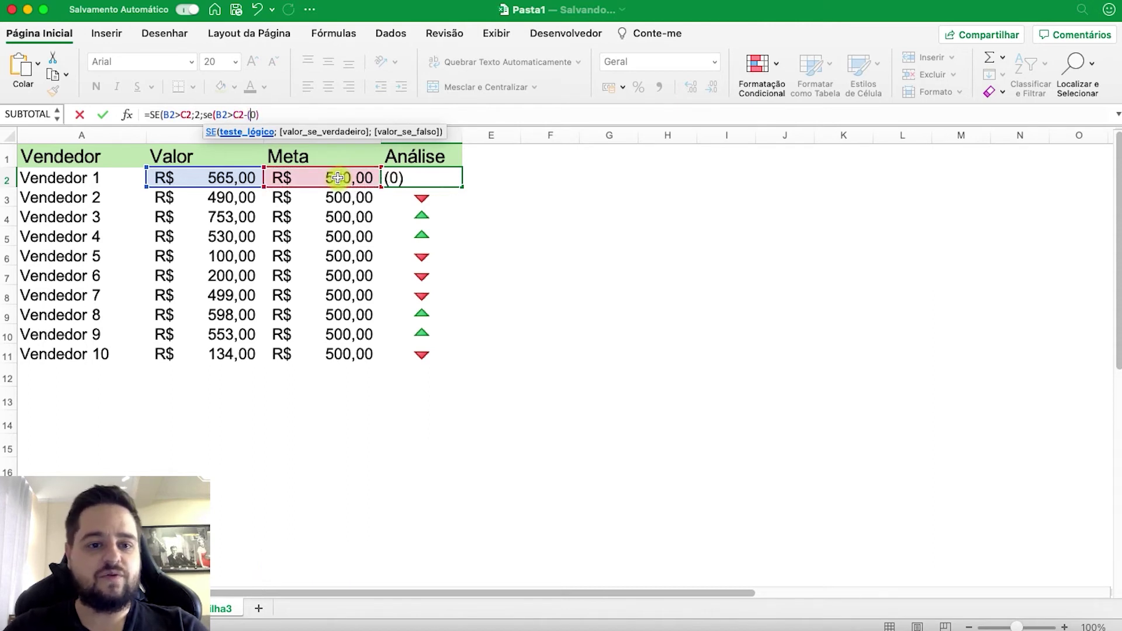
left_click(338, 178)
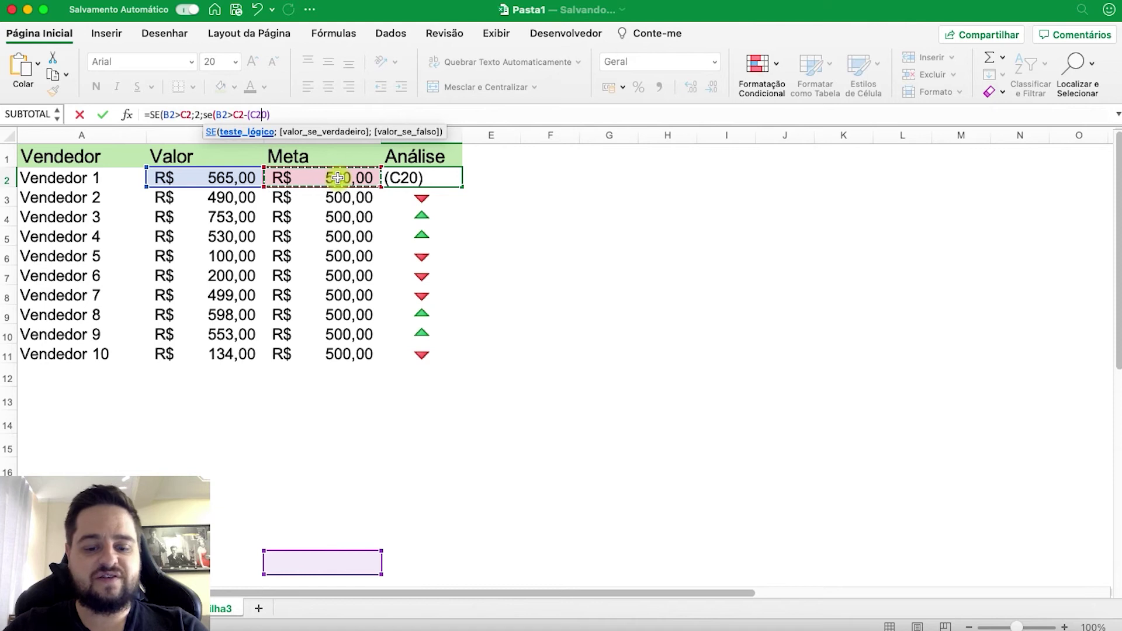
type("*")
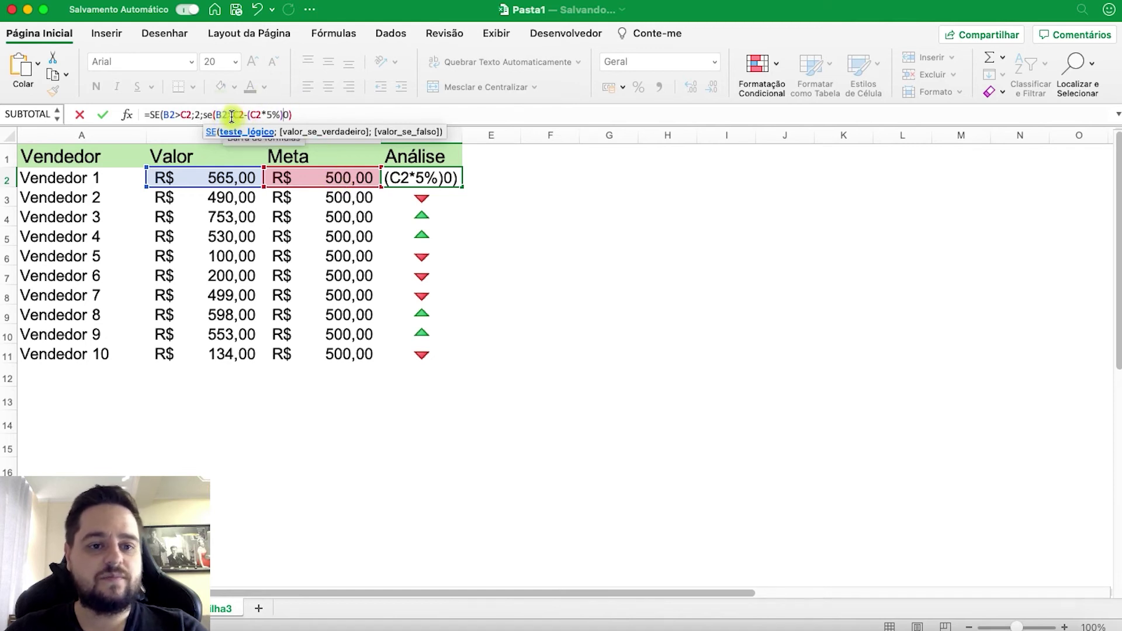
type(";")
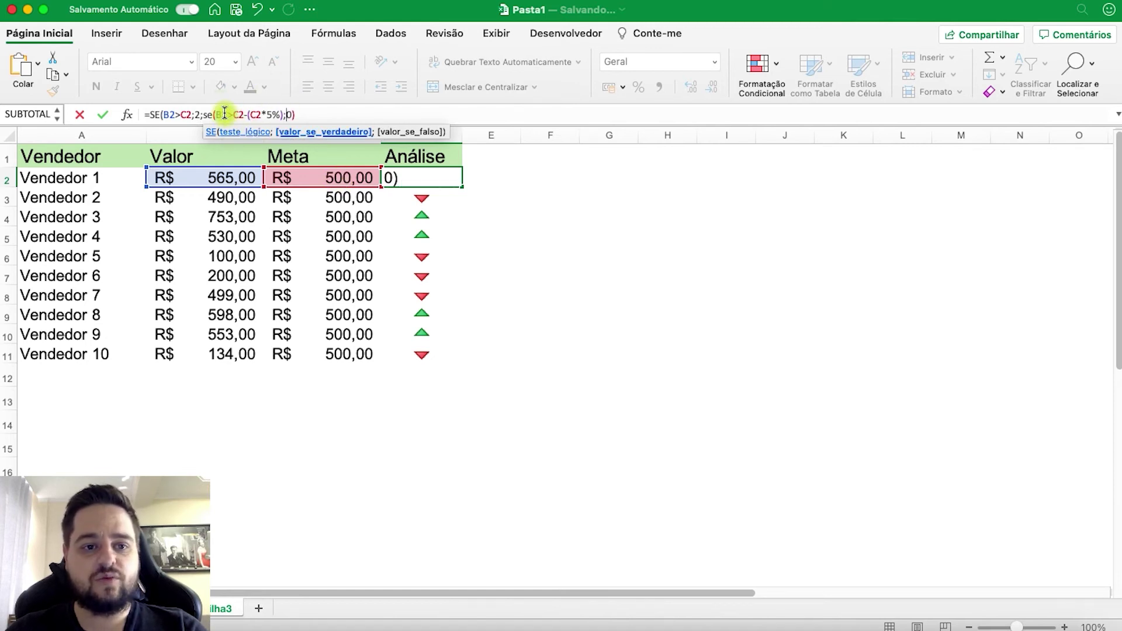
type("1;")
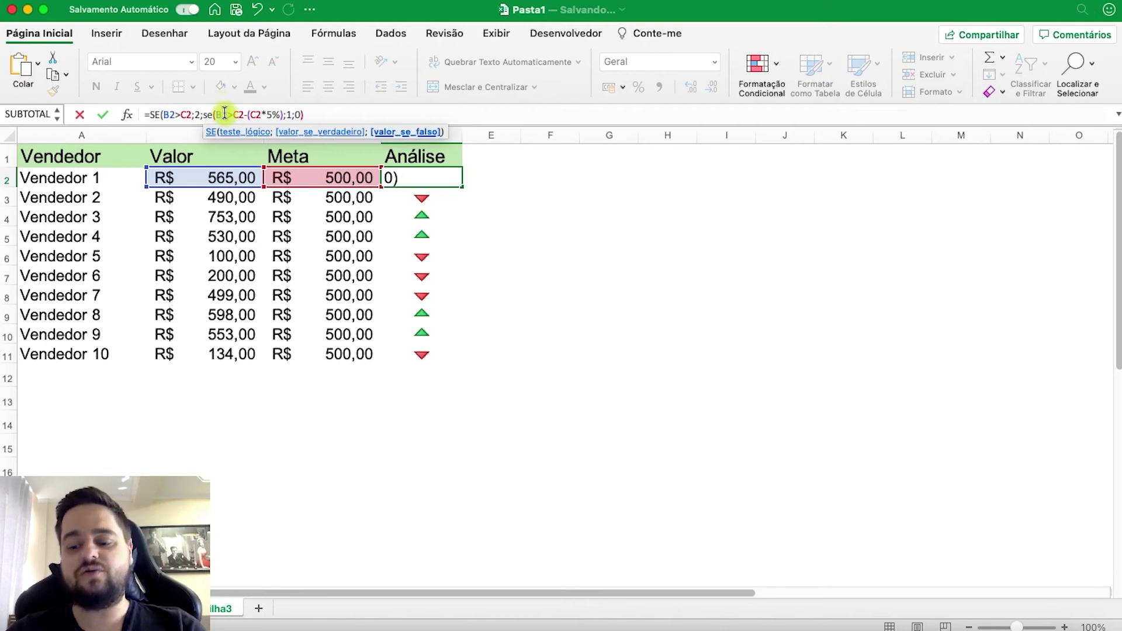
key("Return")
left_click(612, 296)
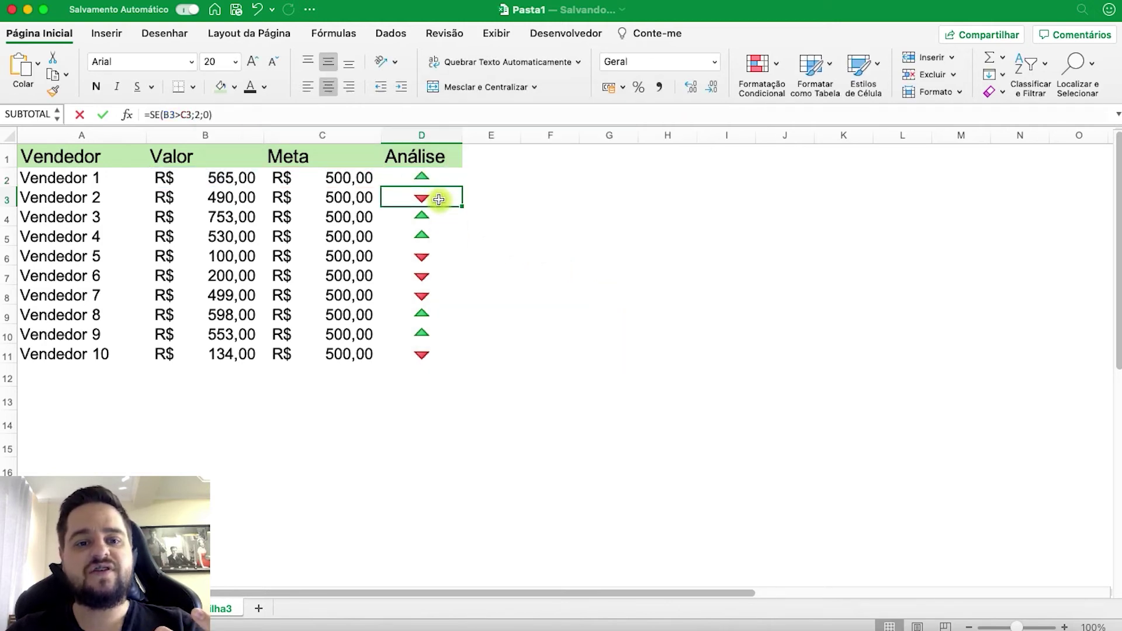
Fill the nested SE formula from D2 down the Análise column to D11
left_click(451, 177)
left_click_drag(464, 196, 454, 292)
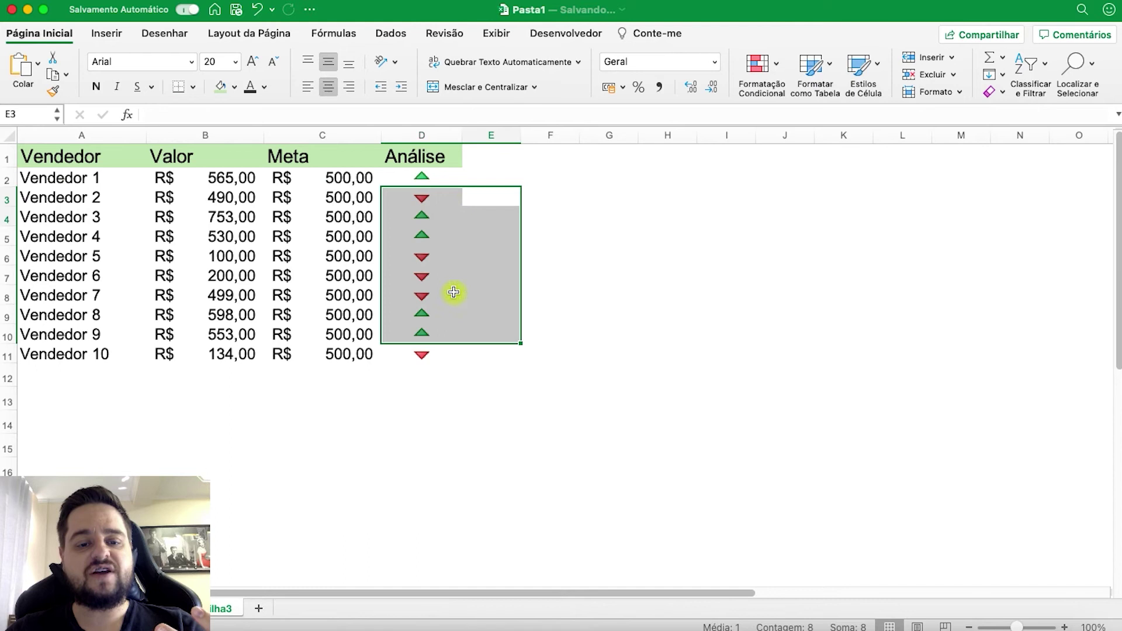
left_click(447, 181)
left_click_drag(462, 187, 451, 360)
left_click(556, 279)
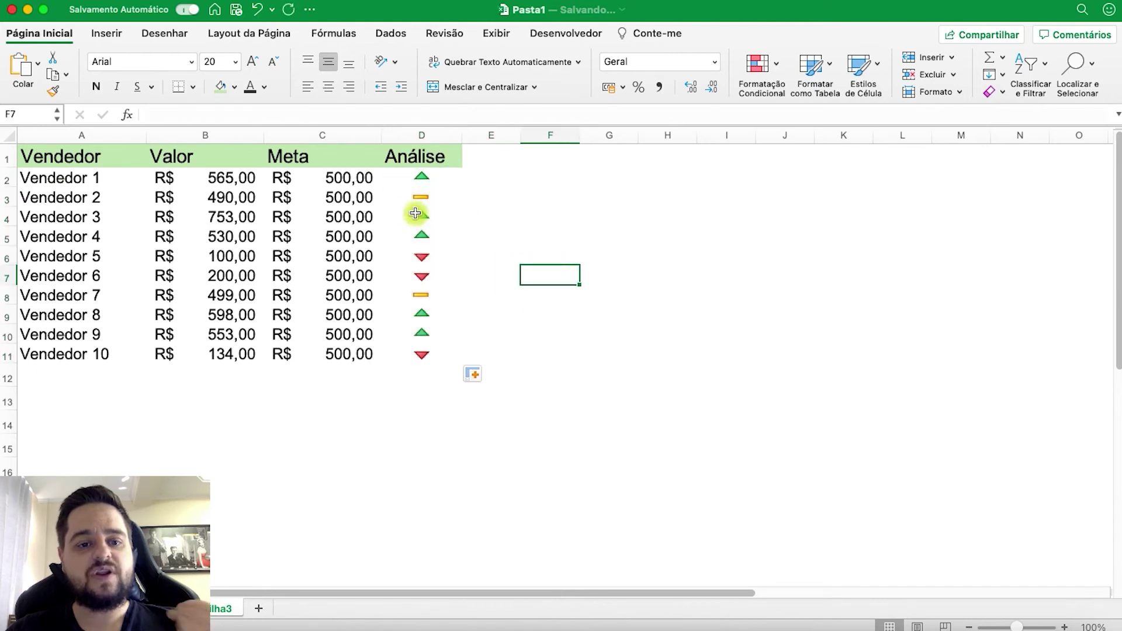
left_click(420, 198)
left_click(367, 196)
left_click(206, 200)
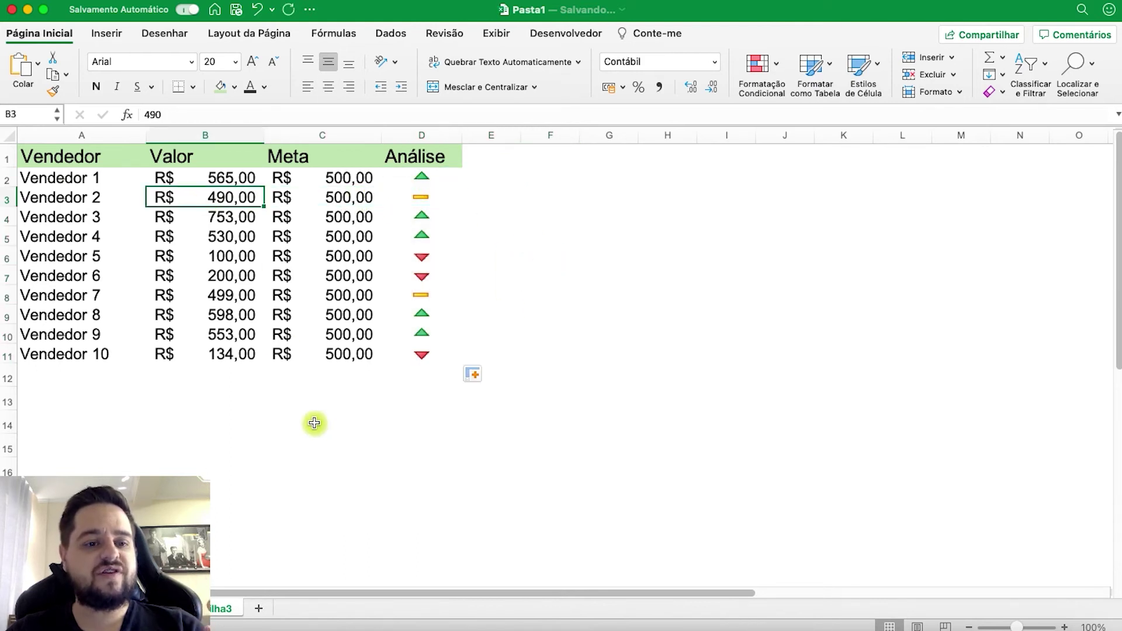
left_click(427, 197)
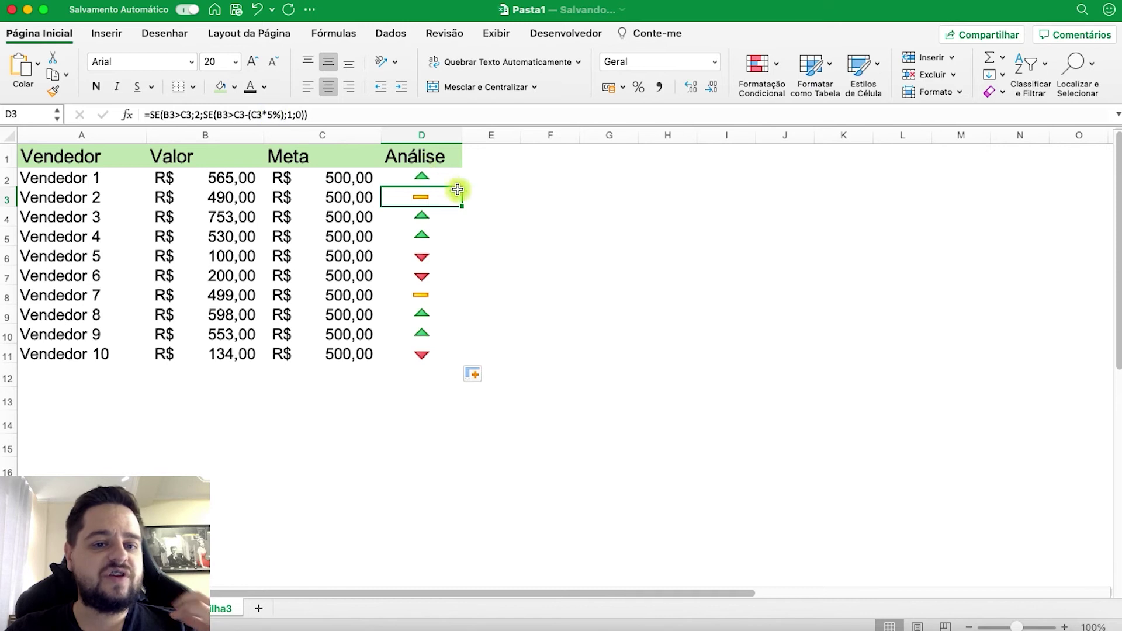
Set the tolerance in D2's nested condition to 10% and fill the updated formula down to D11
left_click(445, 177)
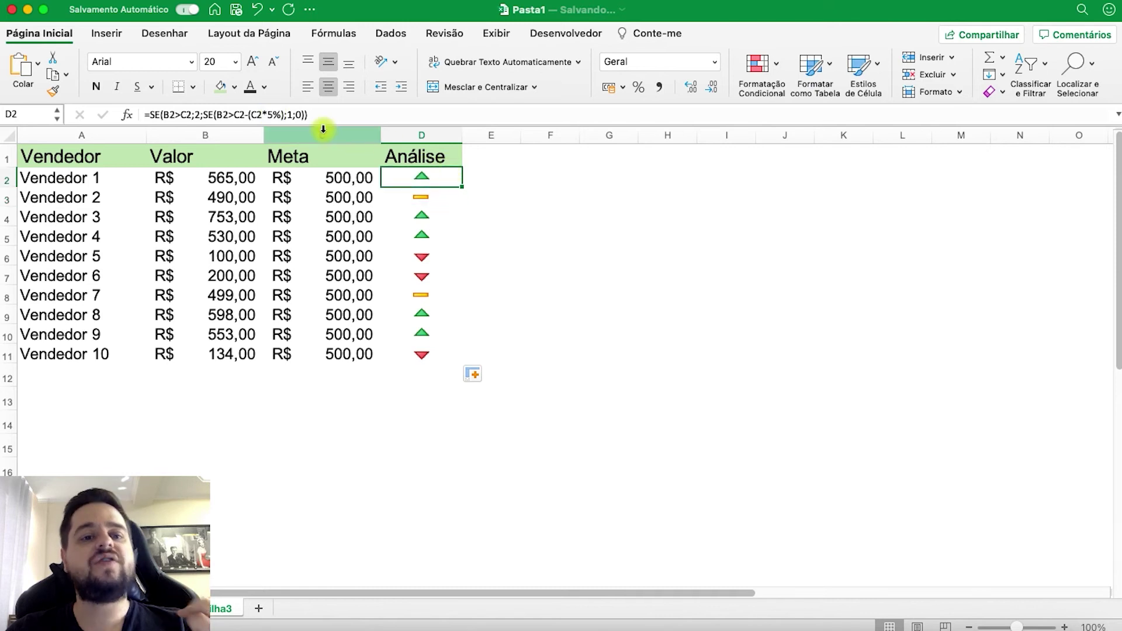
double_click(269, 115)
type("10")
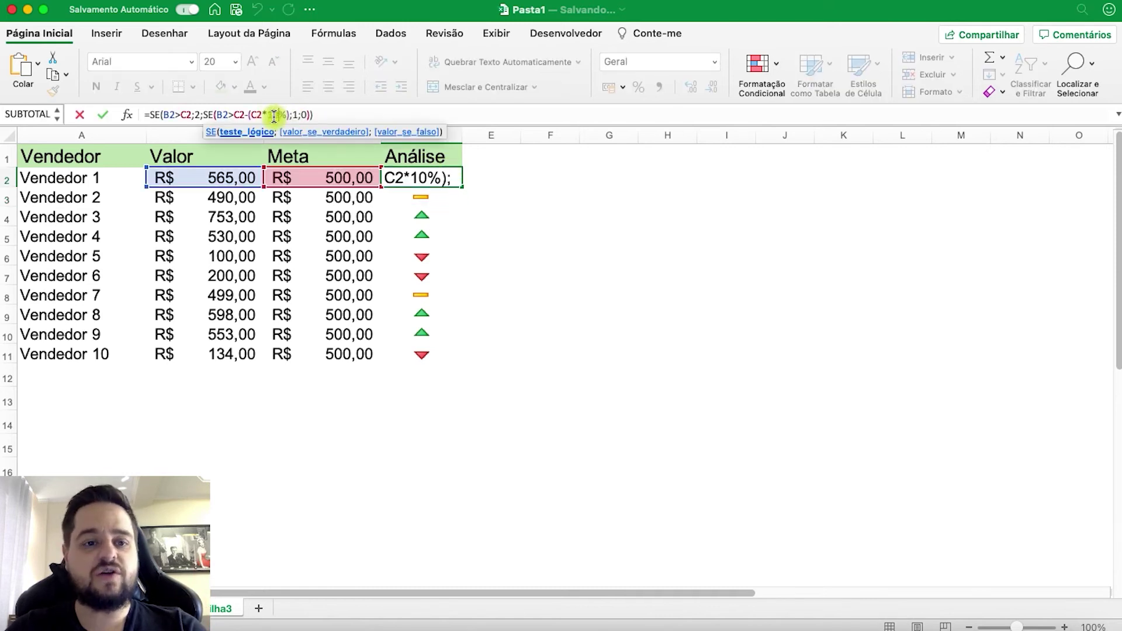
key("Return")
left_click(440, 177)
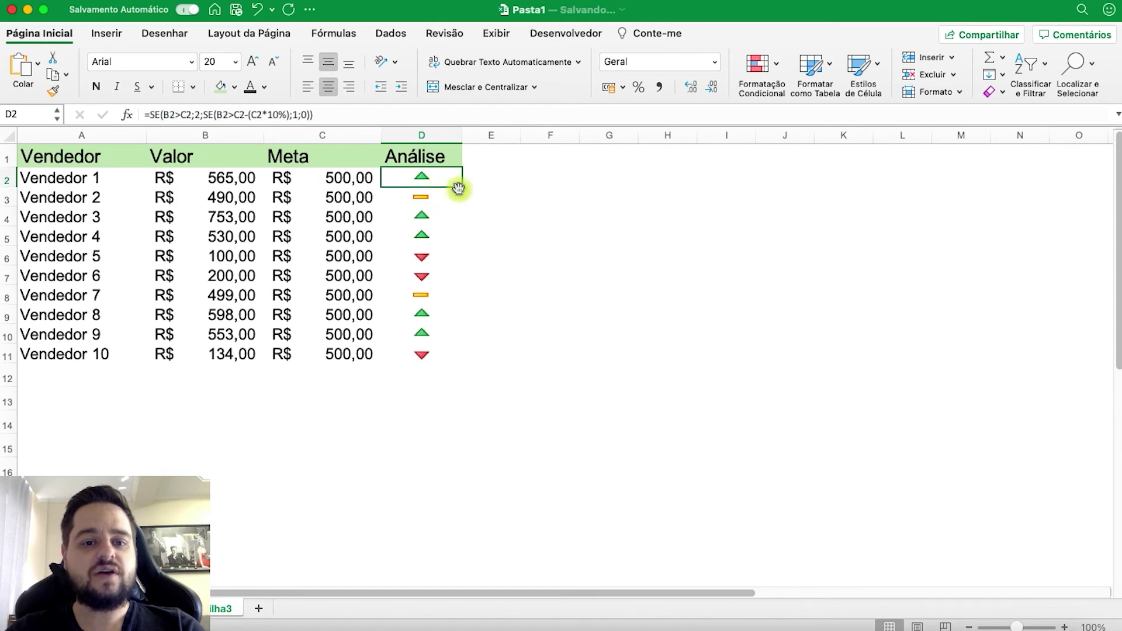
left_click_drag(461, 187, 464, 360)
left_click(656, 339)
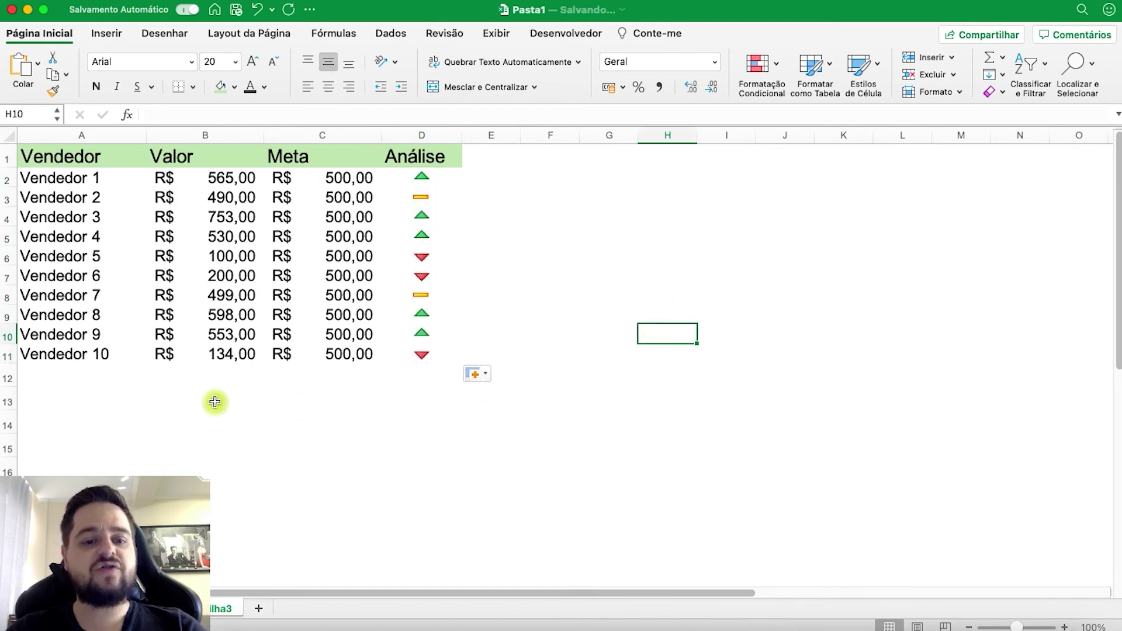
Try 450 as Vendedor 9's Valor in cell B10, then set it to 480
left_click(234, 342)
type("450")
key("Return")
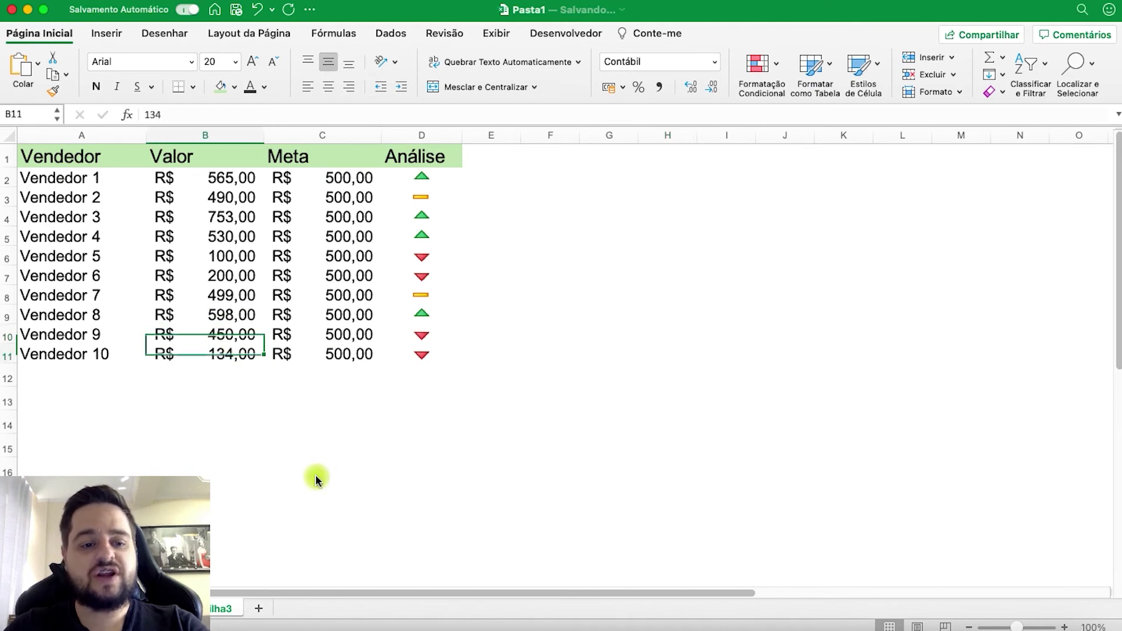
key("Up")
type("480")
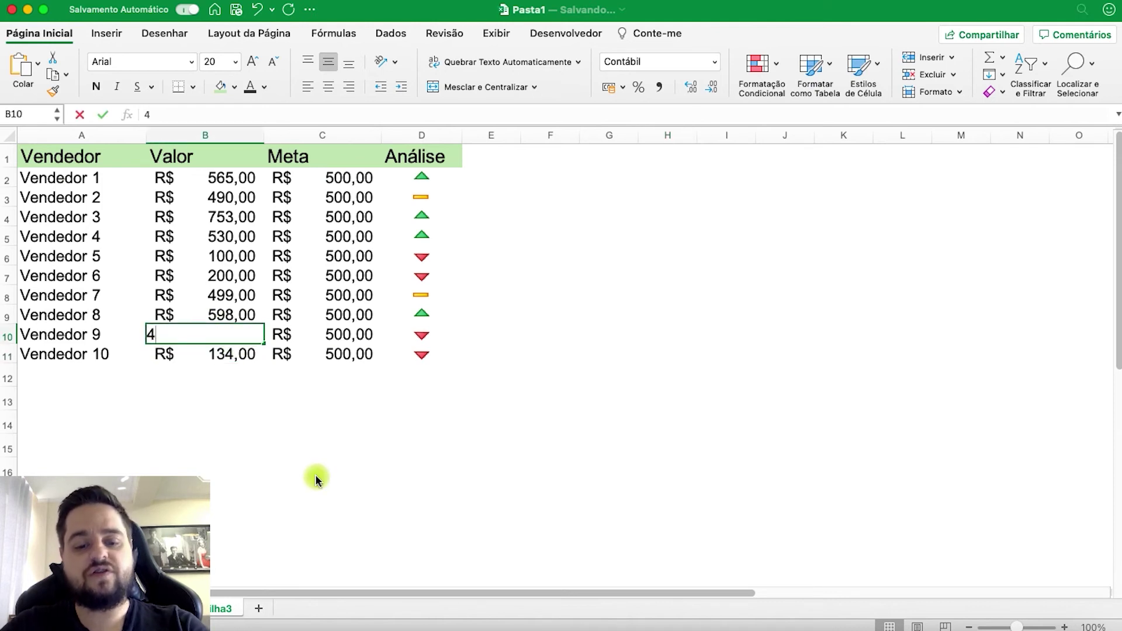
key("Return")
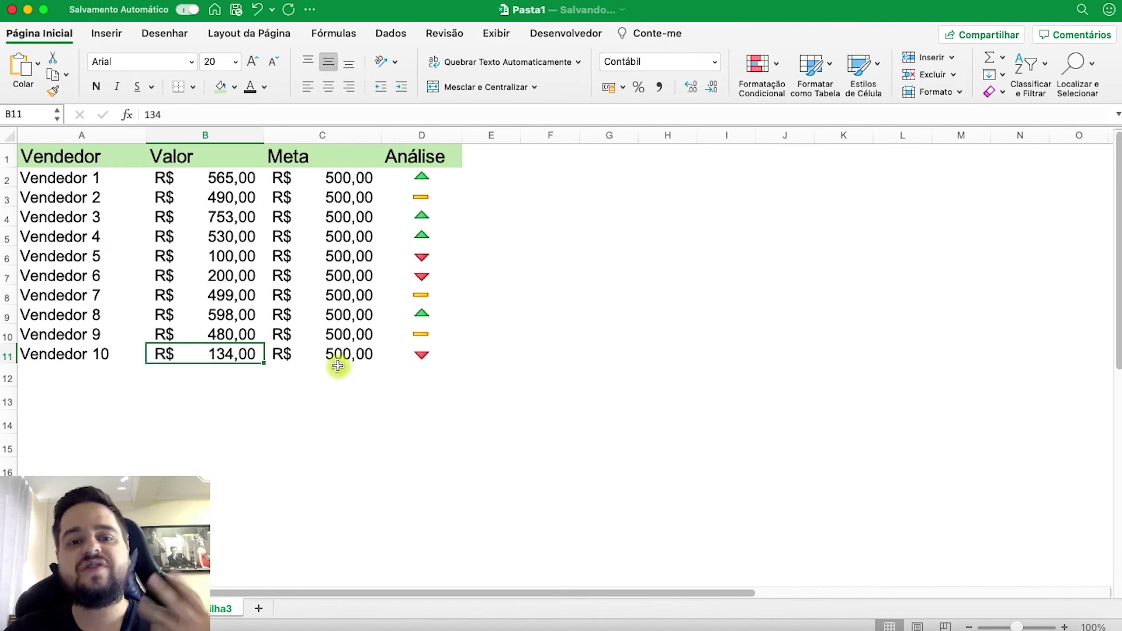
Copy the nested SE formula text after the equals sign from cell D2, leaving the cell unedited
left_click(420, 179)
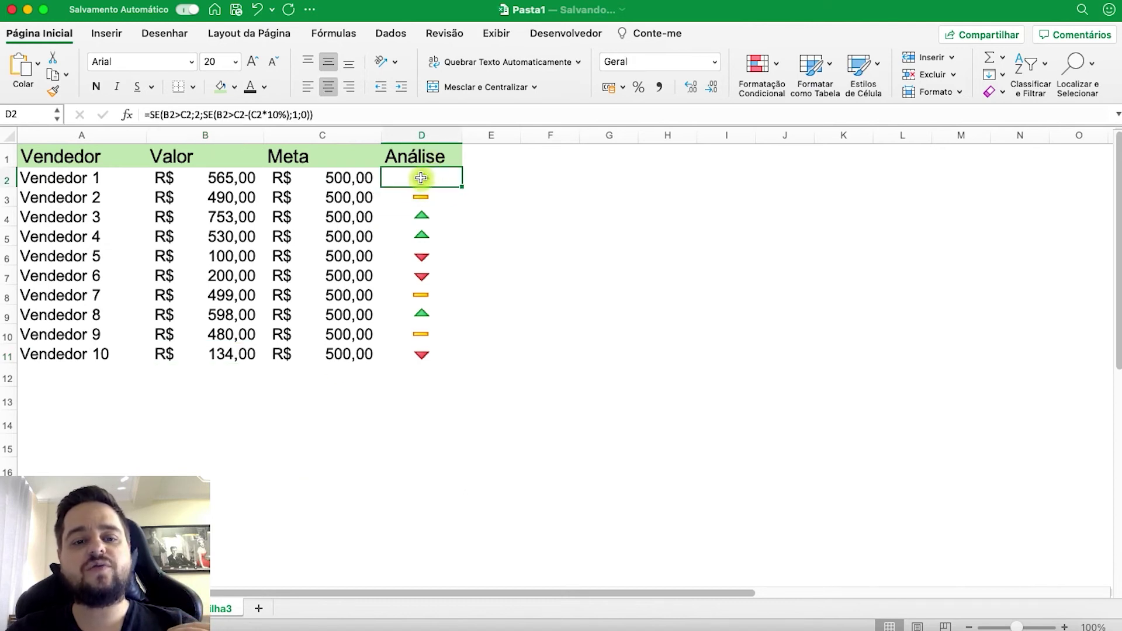
left_click_drag(362, 110, 155, 116)
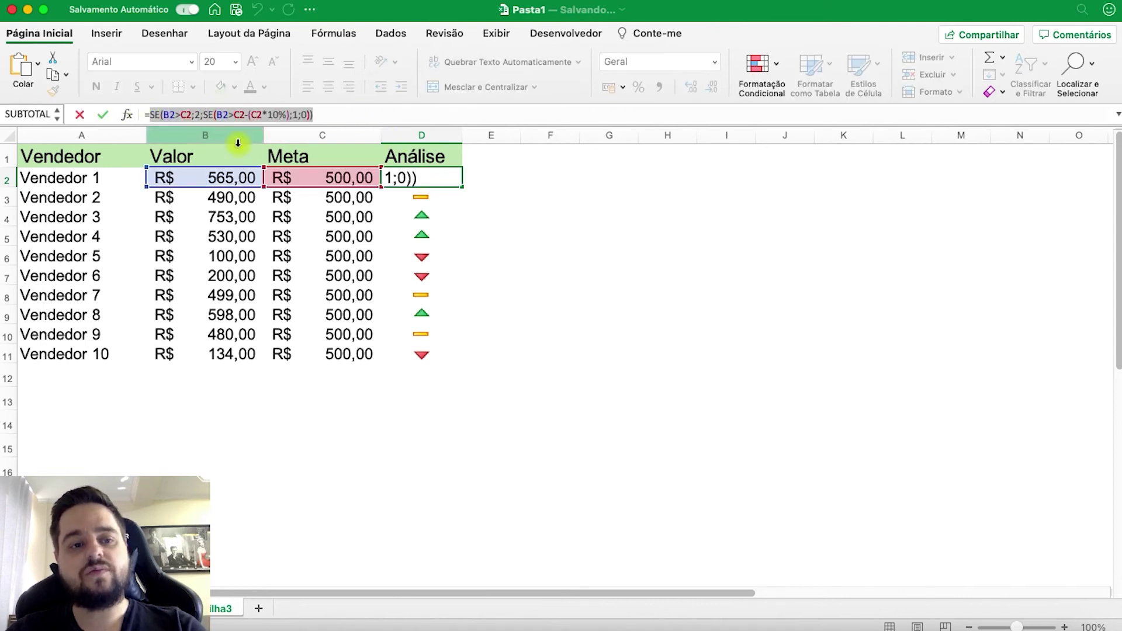
key("Escape")
Enter the heading "Análise com Formatacao" in cell F1
left_click(558, 159)
type("Análise com Fo")
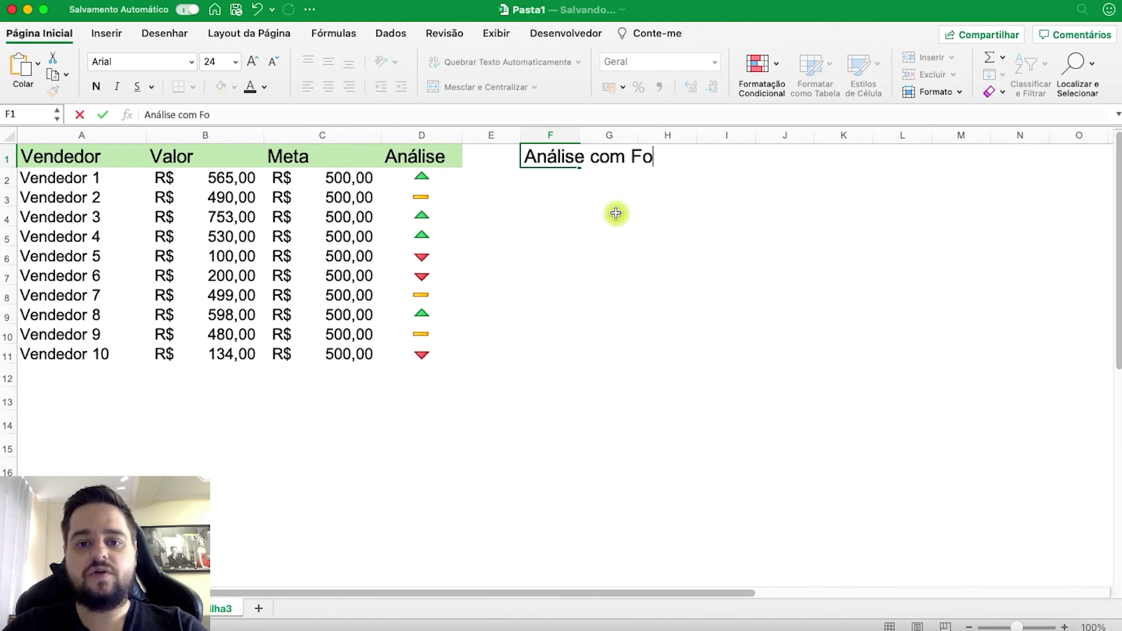
type("rmatacao")
key("Return")
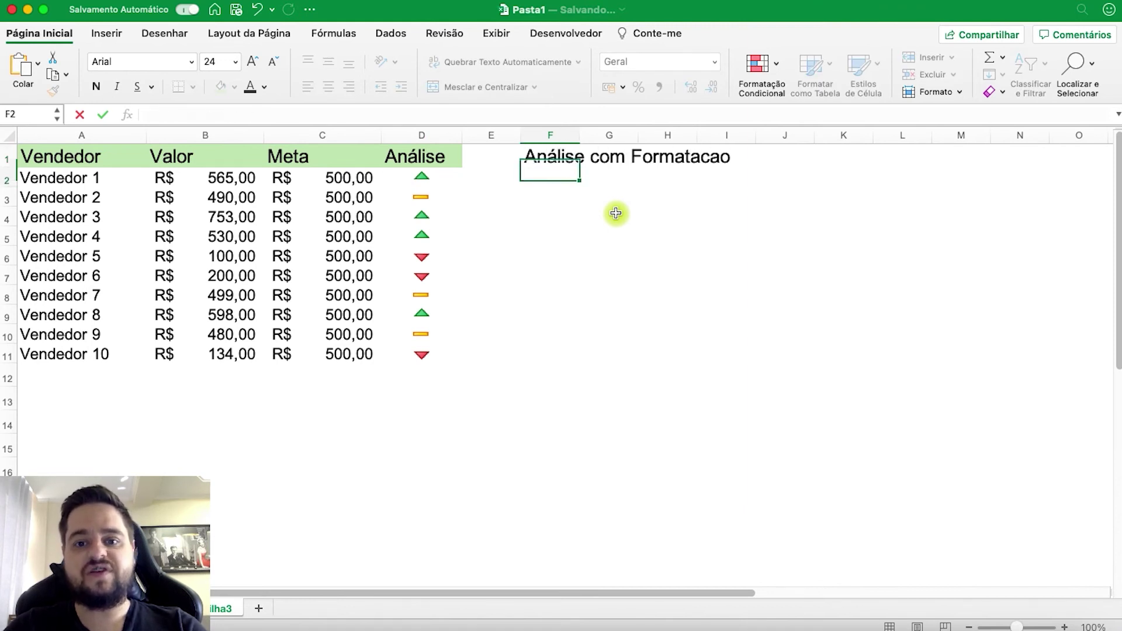
Enter the formula =SE(B2>C2;2;SE(B2>C2-(C2*10%);1;0)) in cell F2
type("=")
type("SE(B2>C2;2;SE(B2>C2-(C2*10%);1;0))")
key("Return")
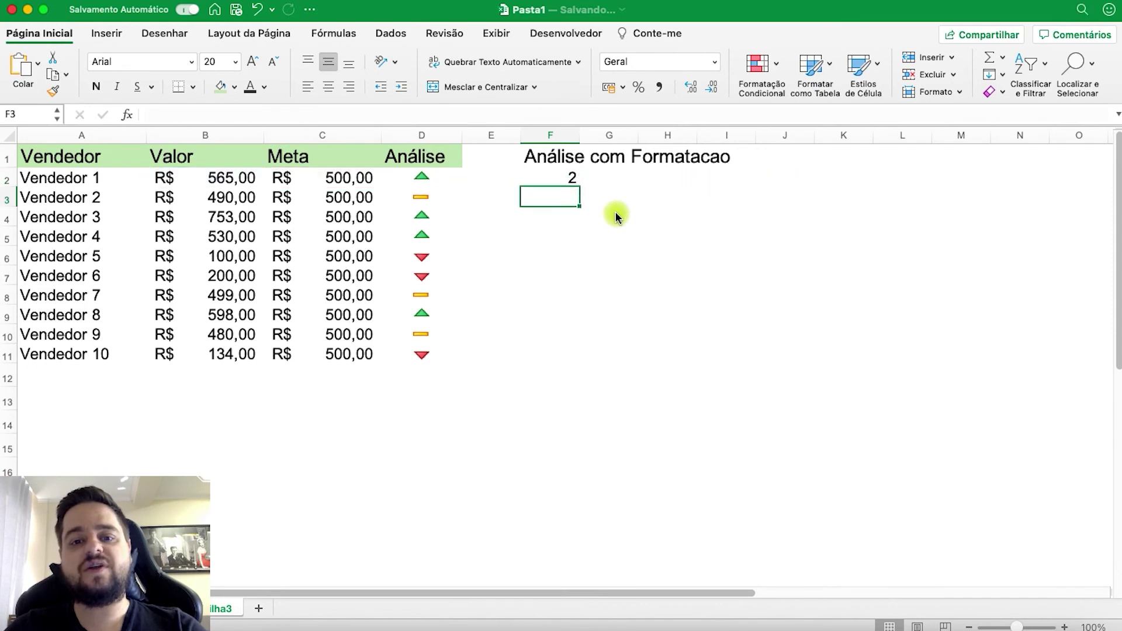
Fill the formula from F2 down to F11 and center the cells horizontally
left_click(558, 177)
left_click_drag(581, 187, 570, 359)
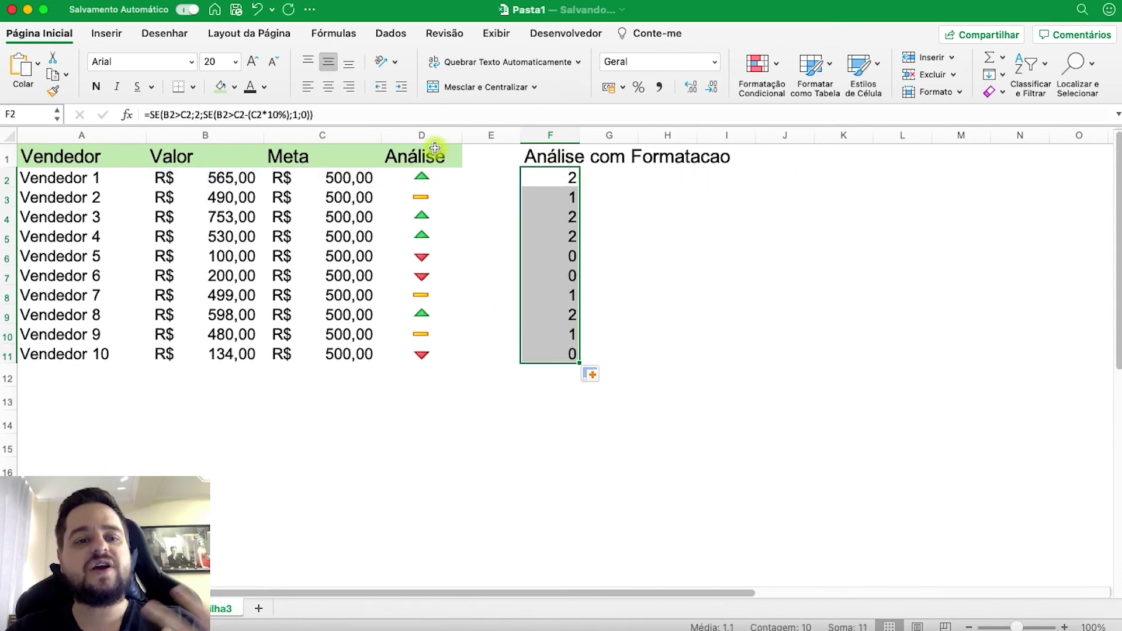
left_click(329, 86)
Compare the numeric results in F2:F11 with the matching icons in the Análise column
left_click(549, 178)
left_click(554, 197)
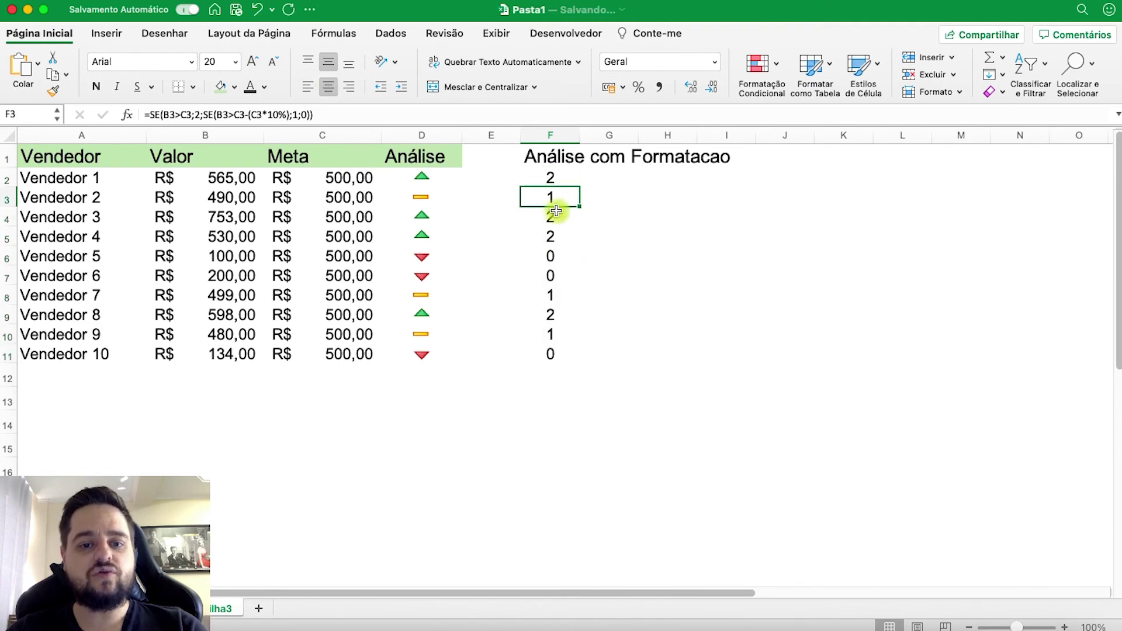
left_click(555, 218)
left_click(556, 237)
left_click(558, 257)
left_click(560, 274)
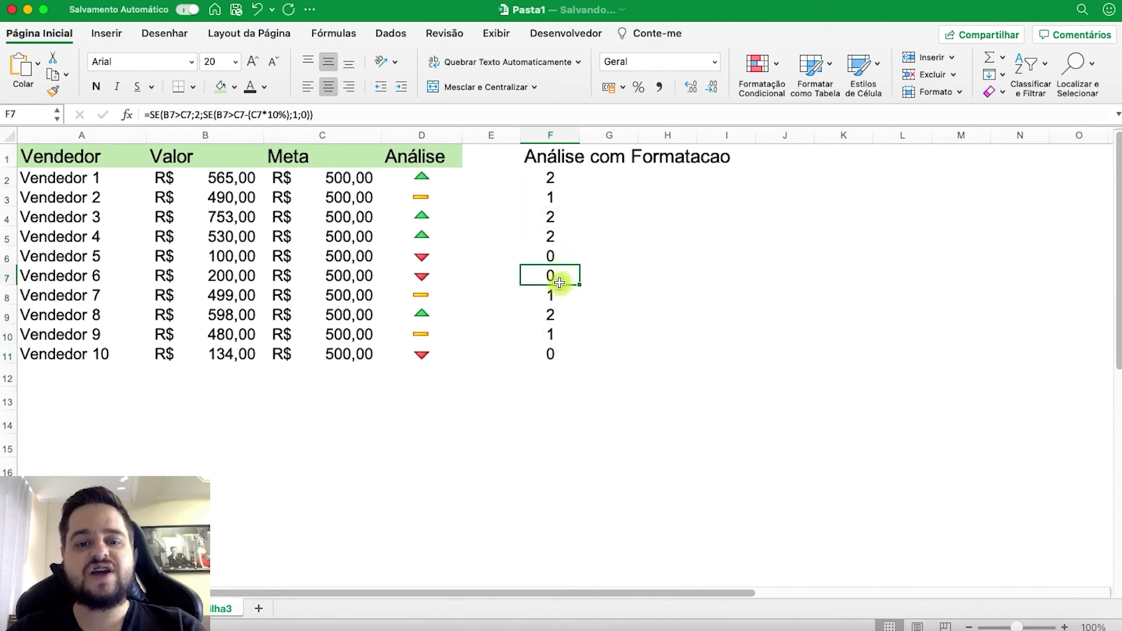
left_click(559, 294)
left_click_drag(416, 178, 422, 342)
left_click(444, 468)
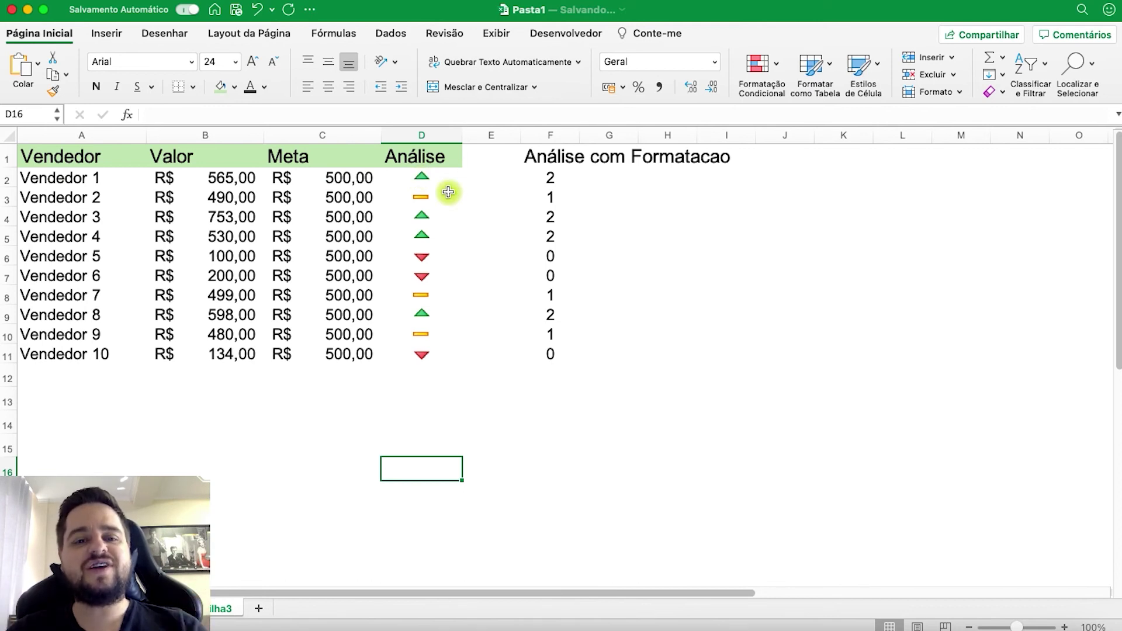
left_click_drag(548, 180, 556, 356)
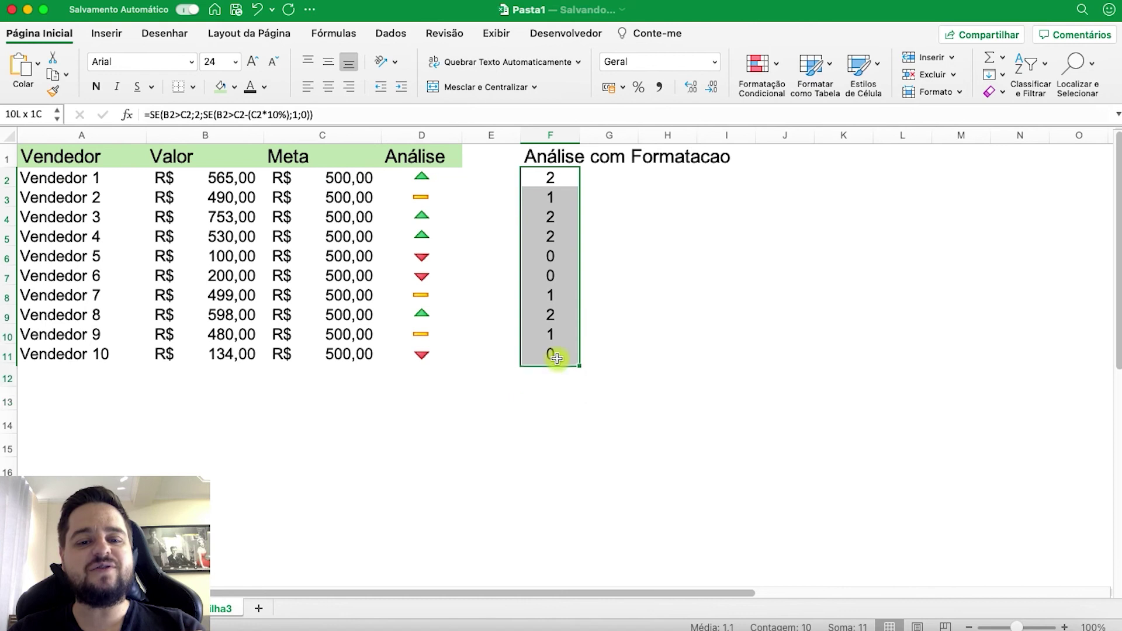
left_click(556, 184)
left_click(430, 175)
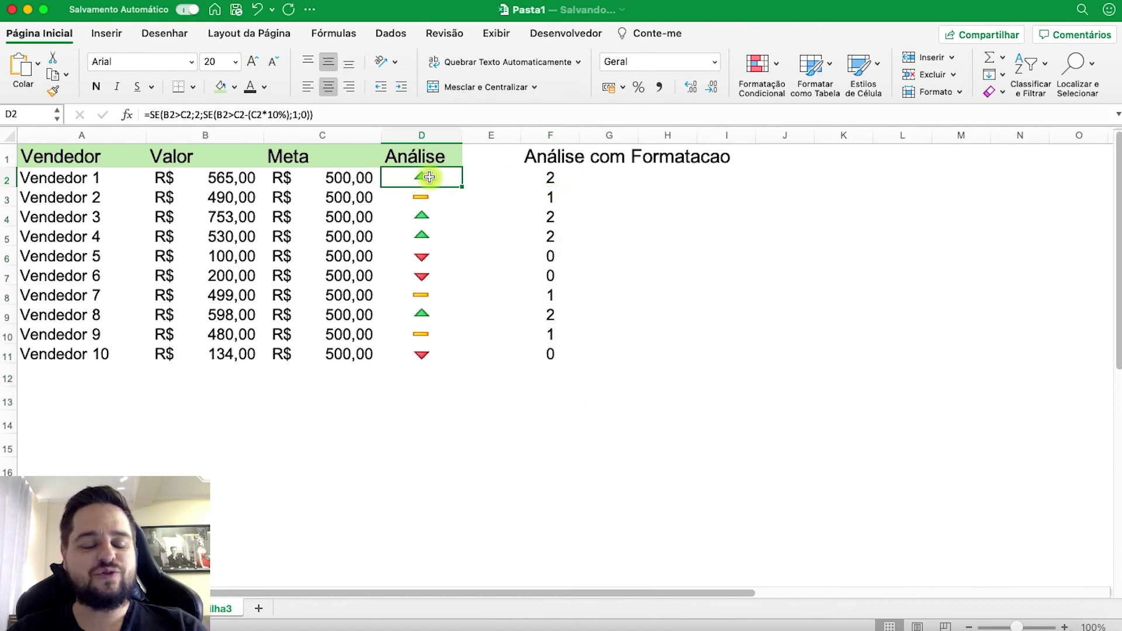
left_click(529, 177)
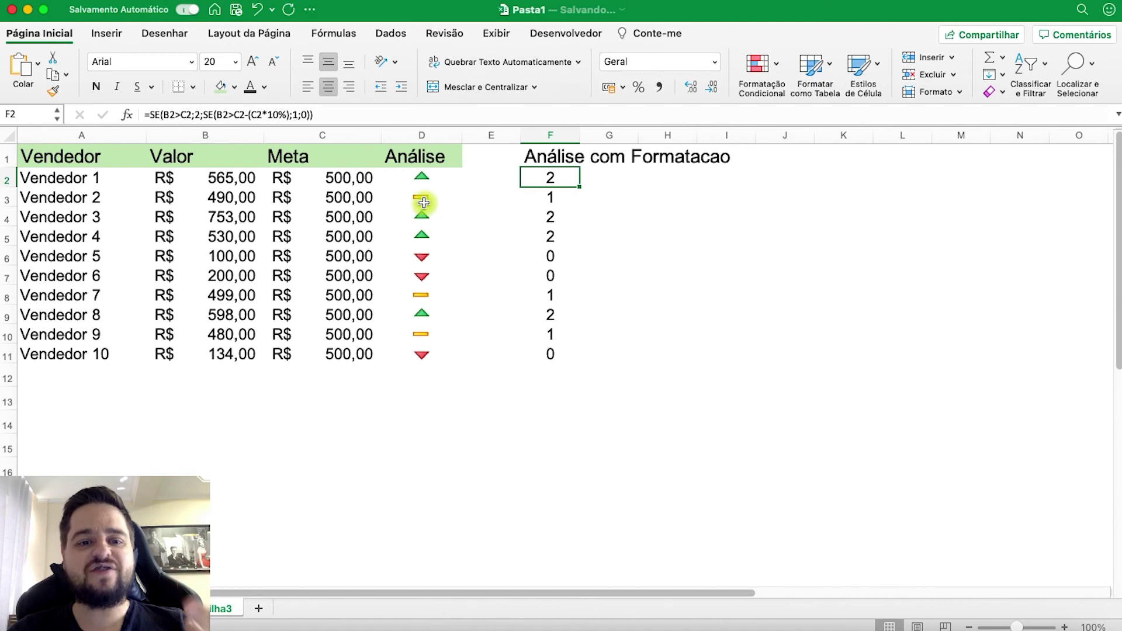
left_click(544, 199)
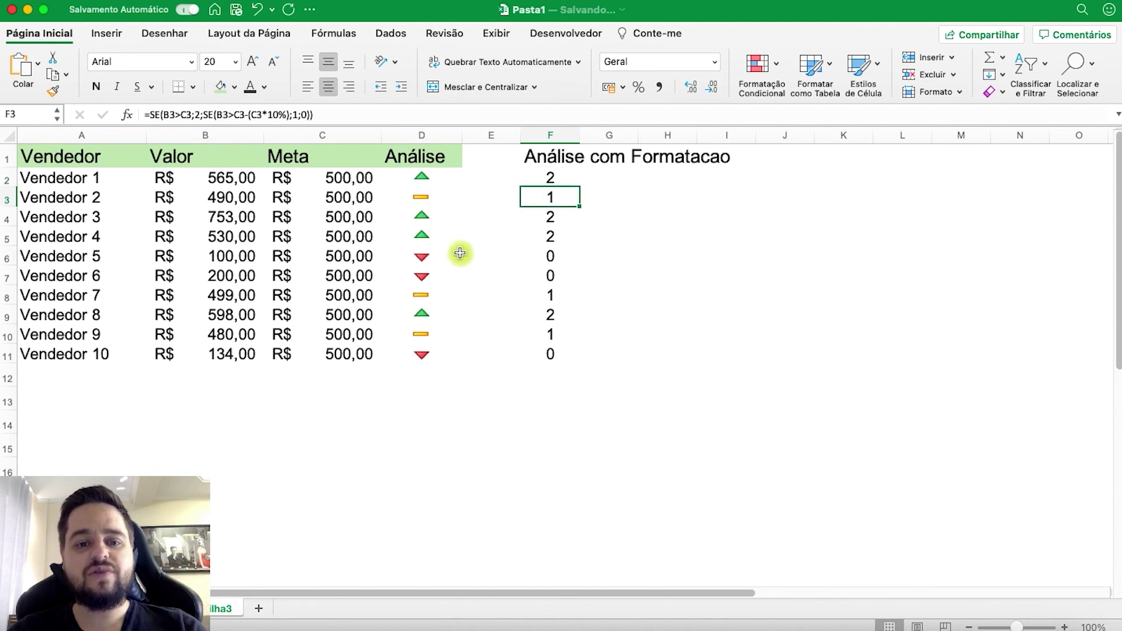
left_click(545, 259)
Apply the 3 Símbolos (Circulados) icon set as conditional formatting to F2:F11
left_click_drag(546, 179, 555, 356)
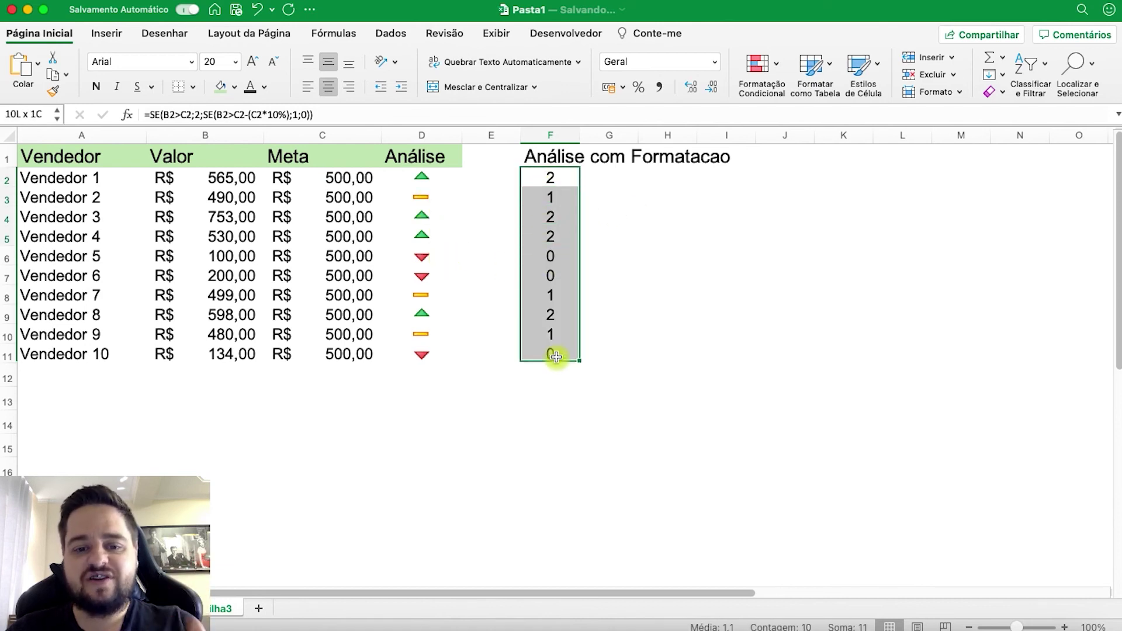
left_click(771, 68)
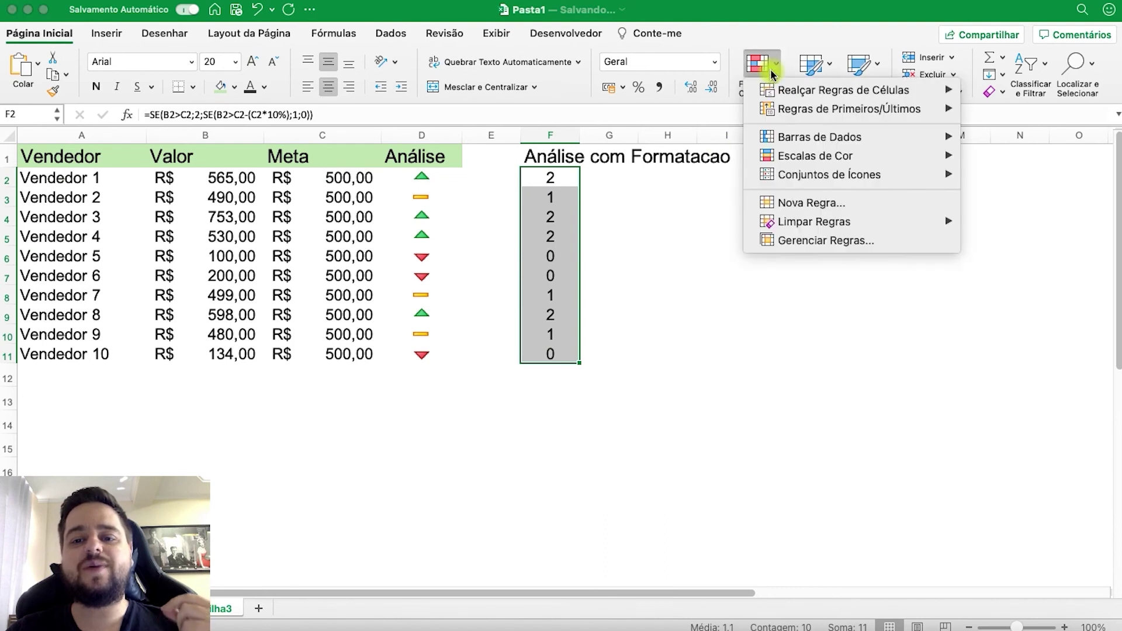
mouse_move(839, 184)
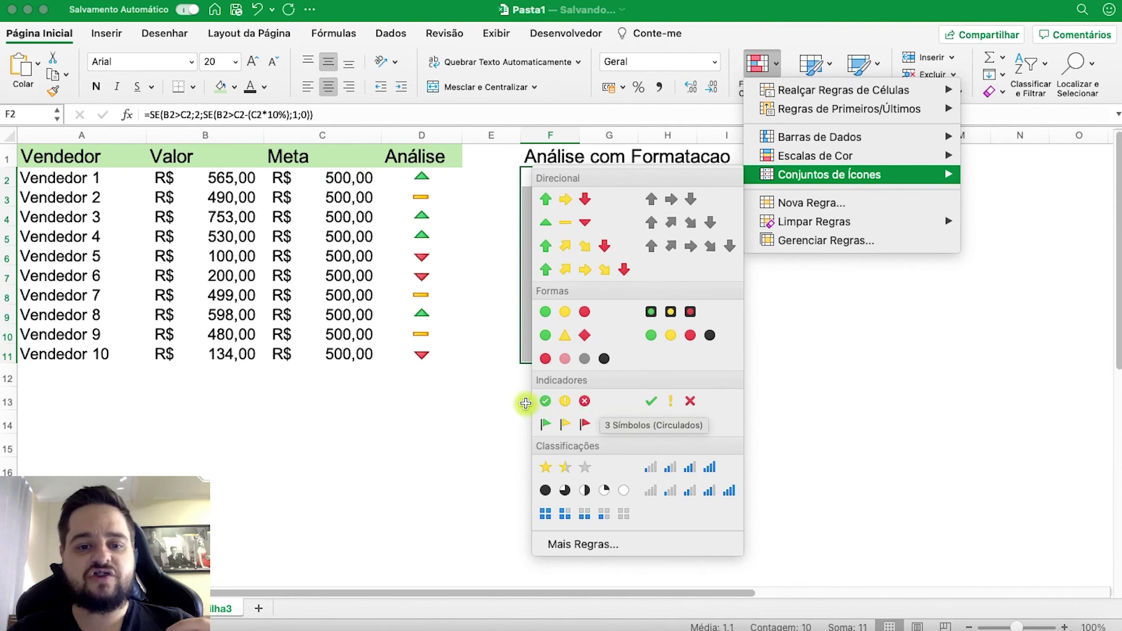
left_click(584, 402)
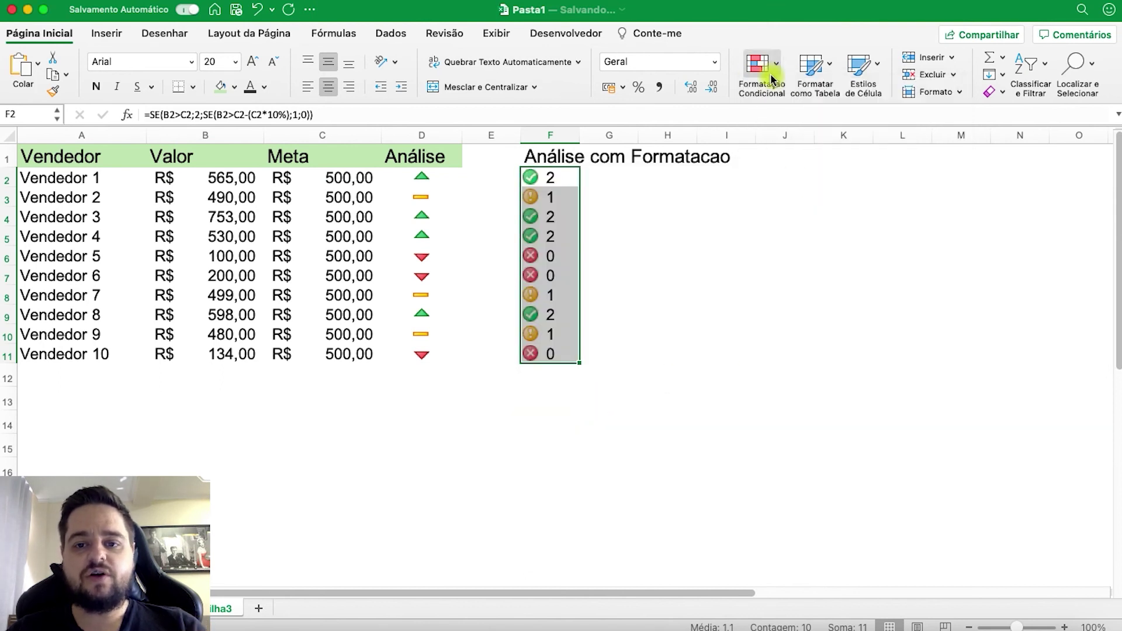
Edit the F2:F11 icon rule to show only the icon and set both threshold types to Número
left_click(756, 73)
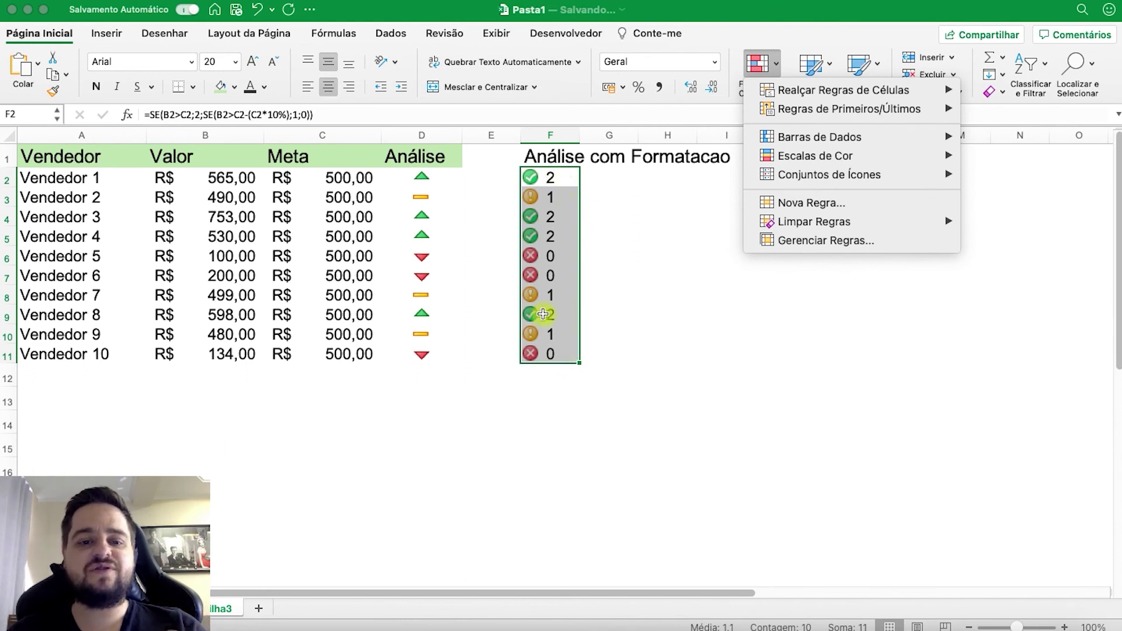
left_click(816, 242)
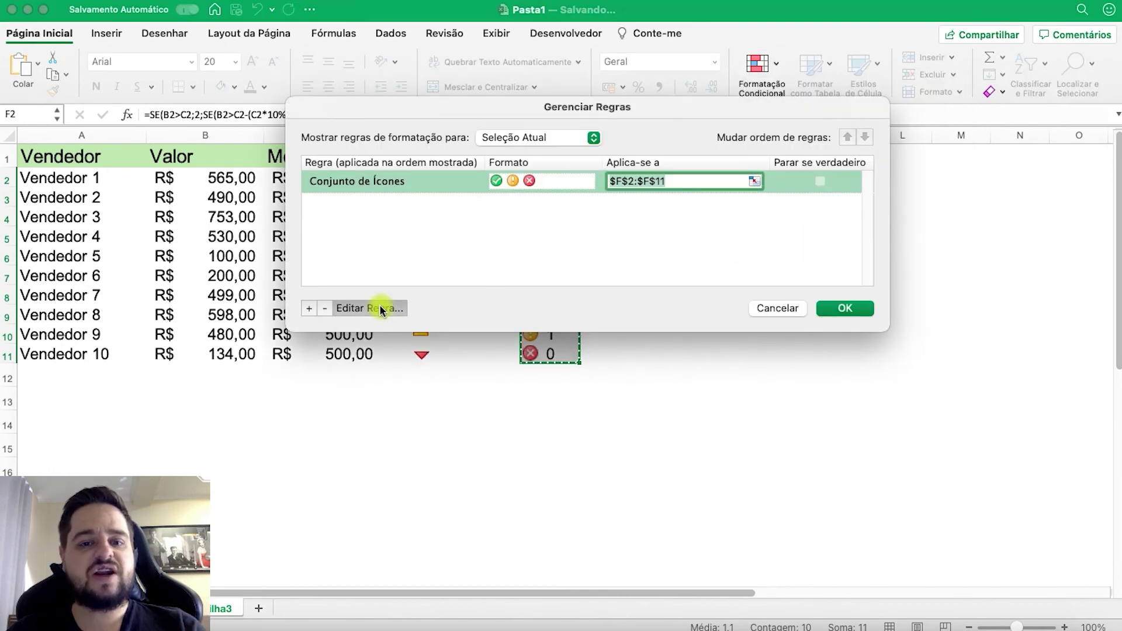
left_click(380, 308)
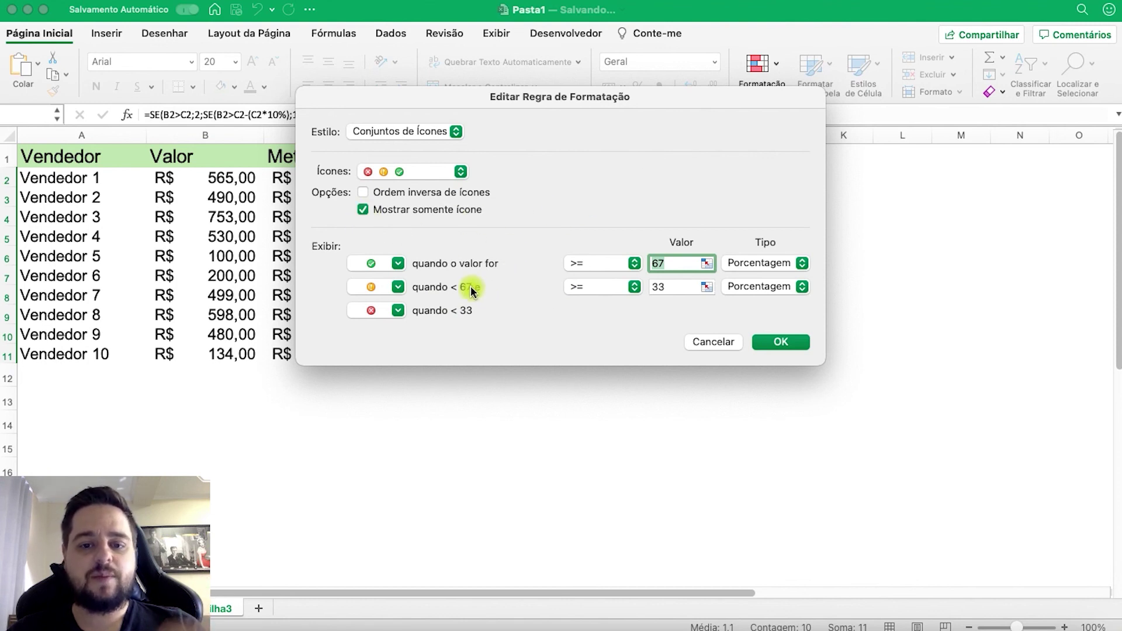
left_click(755, 264)
left_click(756, 250)
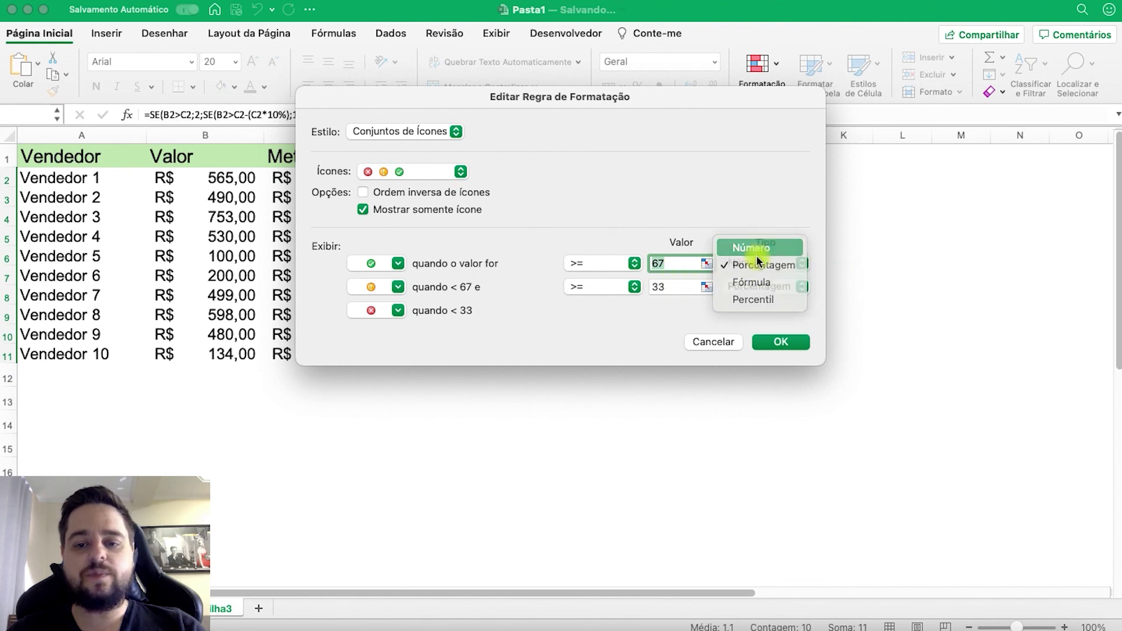
left_click(752, 287)
left_click(751, 272)
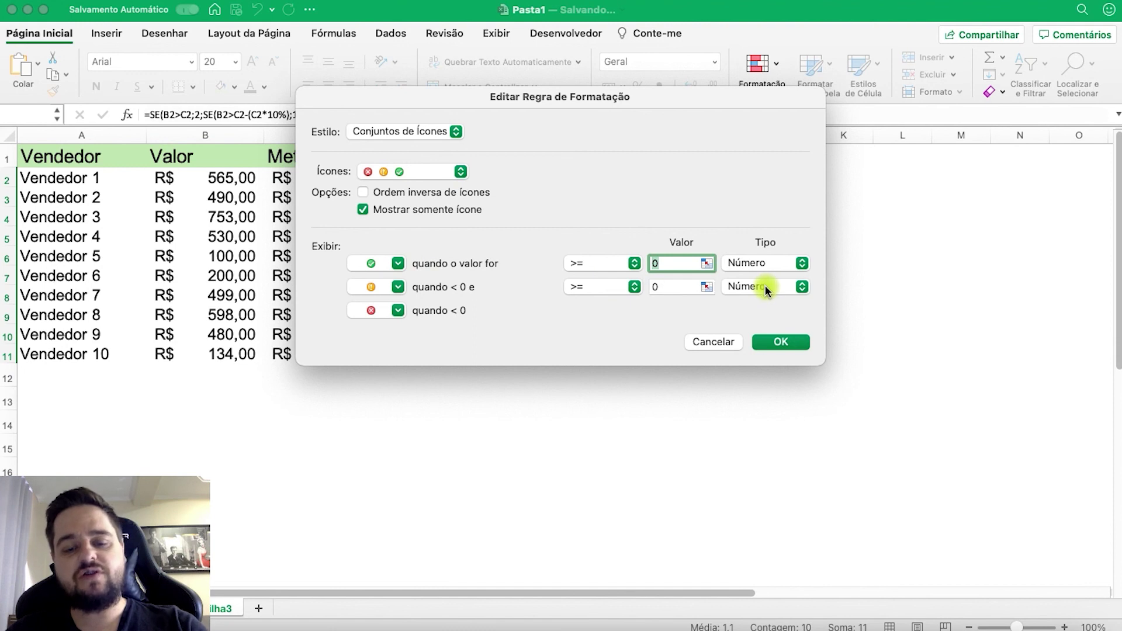
Set the icon rule's thresholds to >= 2 for green and >= 1 for yellow, apply the rule and check F2:F11
type("2")
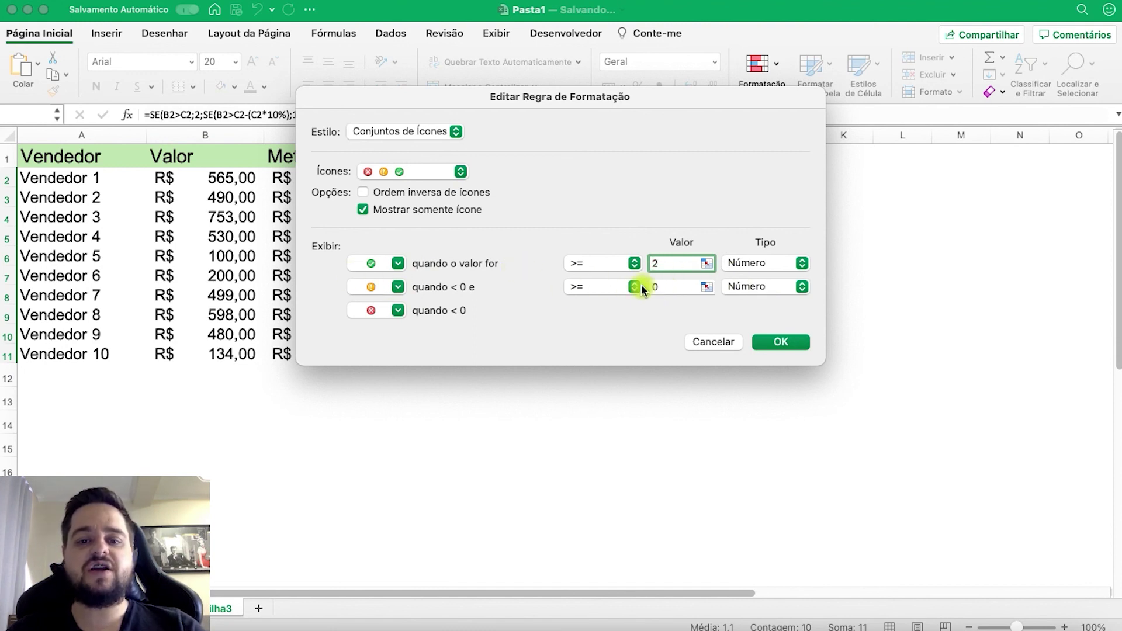
key("Tab")
type("1")
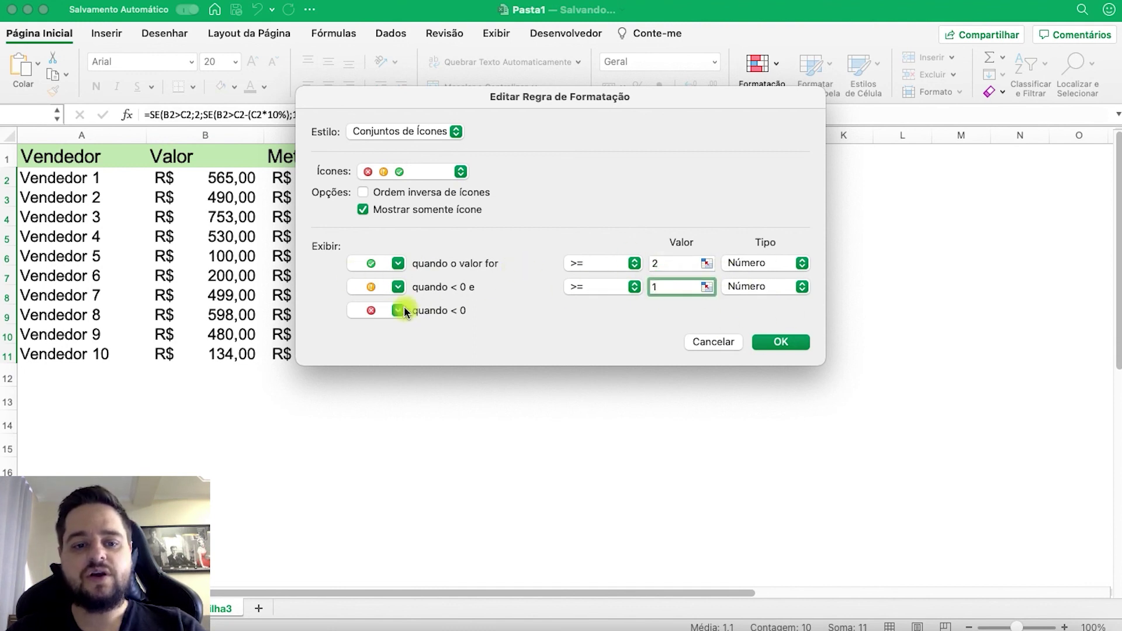
left_click(776, 342)
left_click(844, 306)
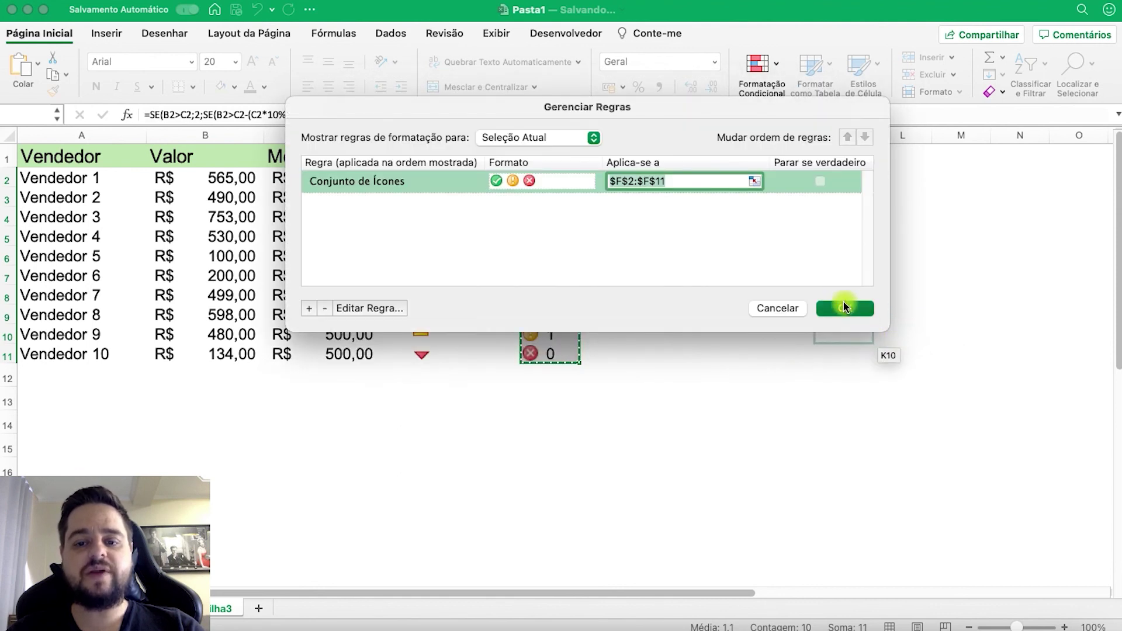
left_click(665, 374)
left_click_drag(550, 177, 562, 354)
left_click(562, 354)
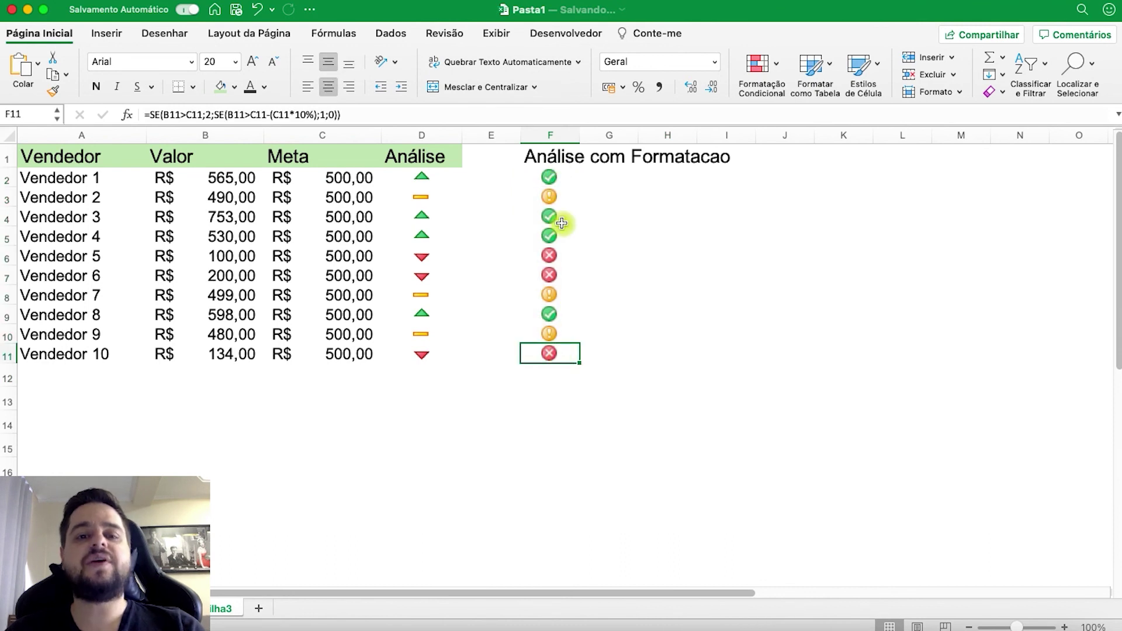